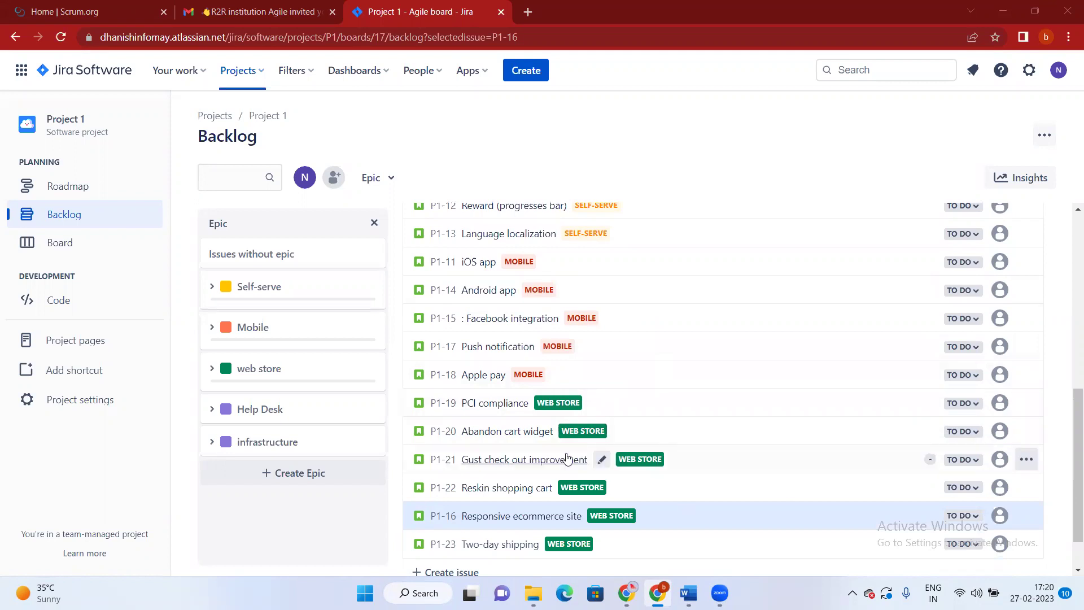
Review the user stories in the Project 1 backlog along with the epic assigned to each one.
{"action": "scroll", "coordinate": [548, 396], "scroll_direction": "up", "scroll_amount": 1}
{"action": "scroll", "coordinate": [548, 395], "scroll_direction": "up", "scroll_amount": 4}
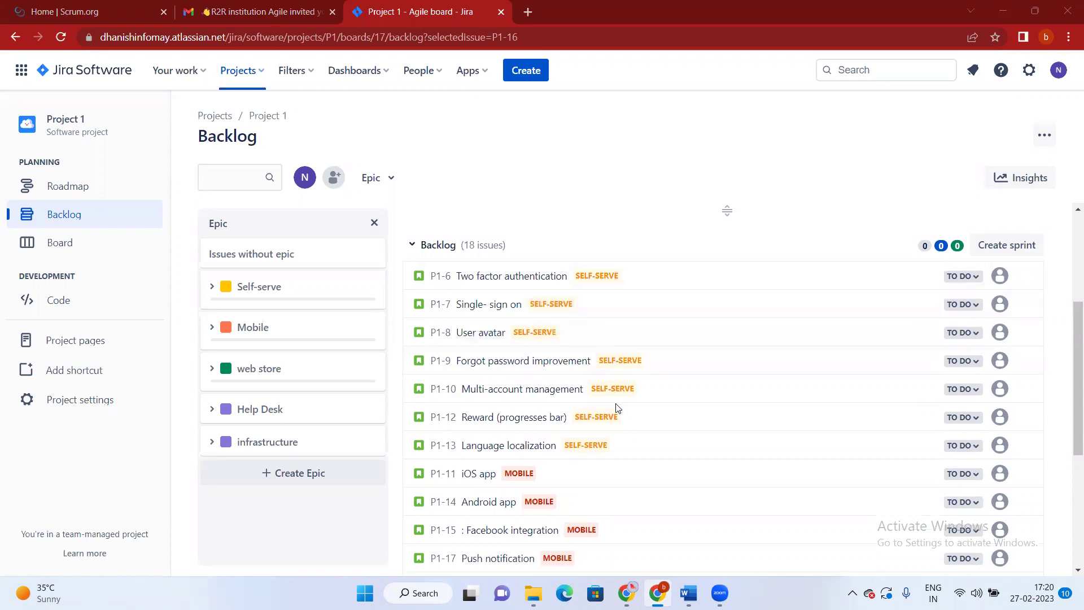
{"action": "scroll", "coordinate": [617, 478], "scroll_direction": "down", "scroll_amount": 1}
{"action": "scroll", "coordinate": [617, 478], "scroll_direction": "down", "scroll_amount": 2}
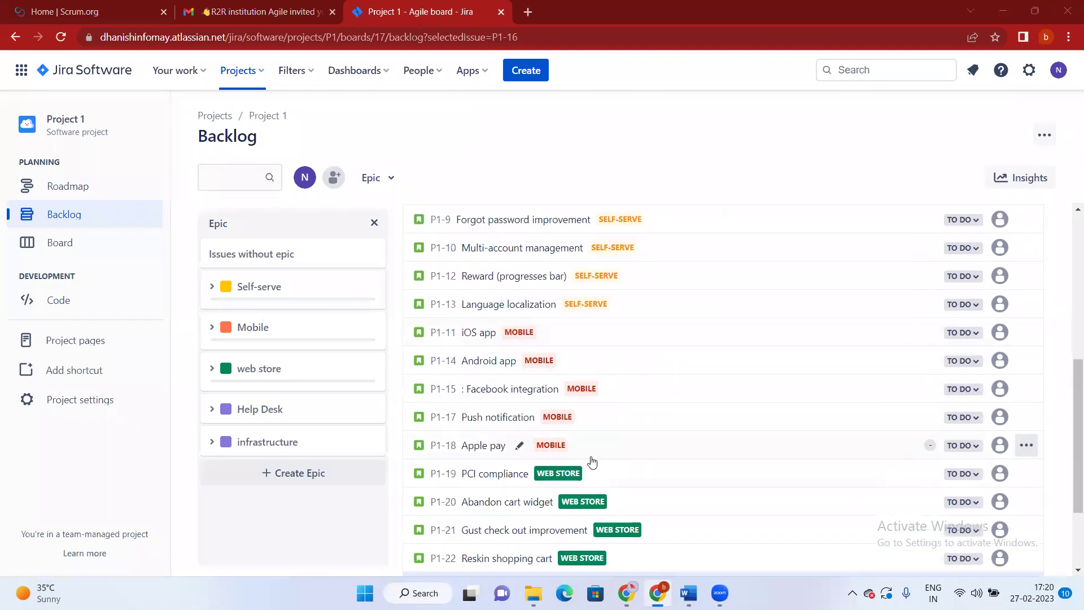
{"action": "scroll", "coordinate": [698, 461], "scroll_direction": "down", "scroll_amount": 2}
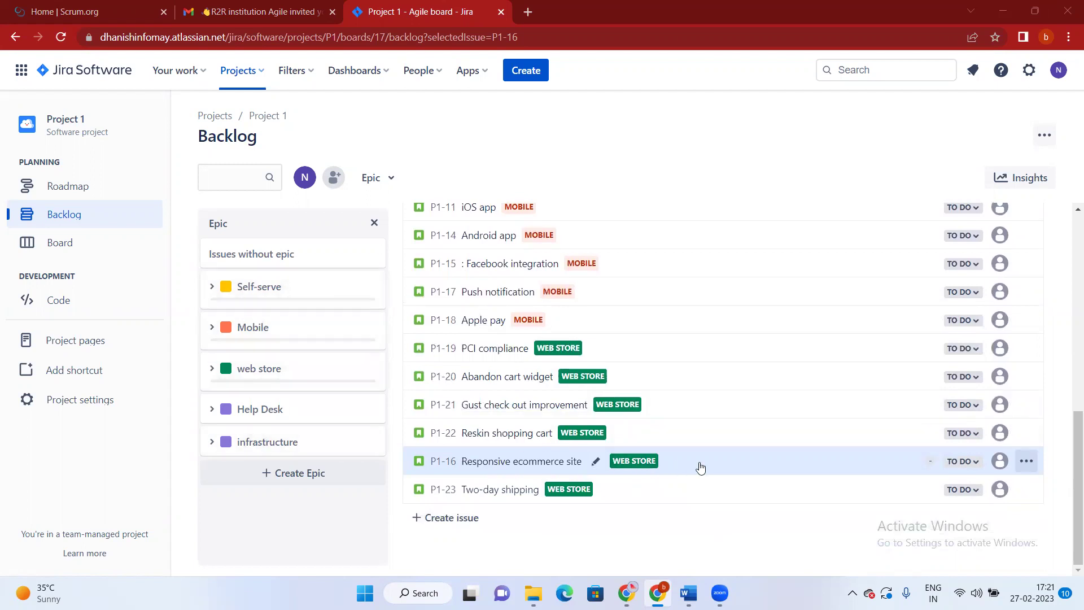
{"action": "scroll", "coordinate": [703, 446], "scroll_direction": "up", "scroll_amount": 5}
{"action": "scroll", "coordinate": [697, 404], "scroll_direction": "down", "scroll_amount": 2}
{"action": "scroll", "coordinate": [697, 403], "scroll_direction": "down", "scroll_amount": 3}
{"action": "scroll", "coordinate": [698, 403], "scroll_direction": "up", "scroll_amount": 7}
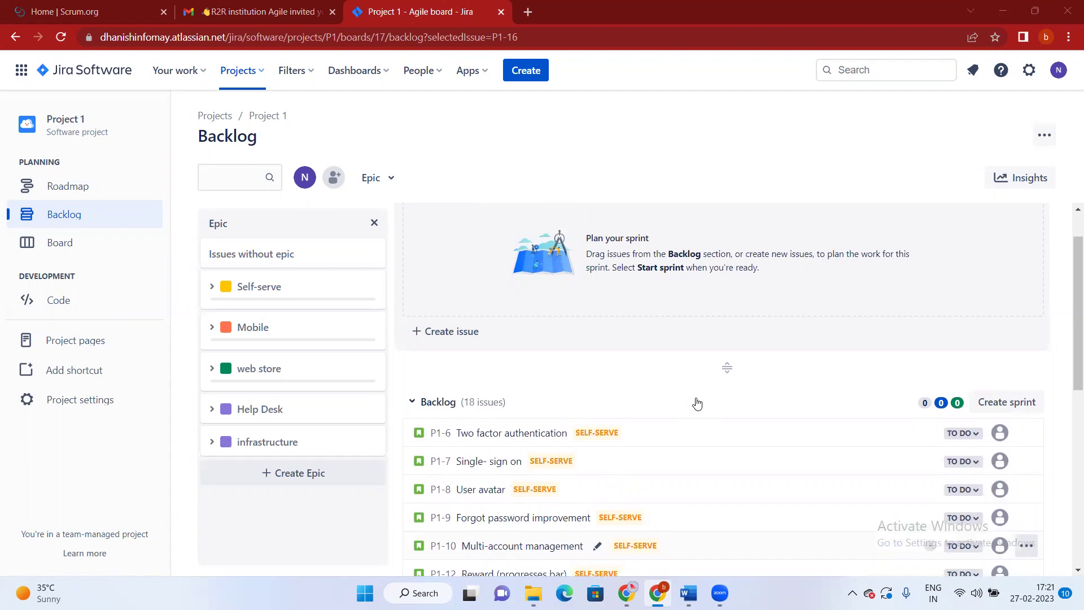
{"action": "mouse_move", "coordinate": [668, 421]}
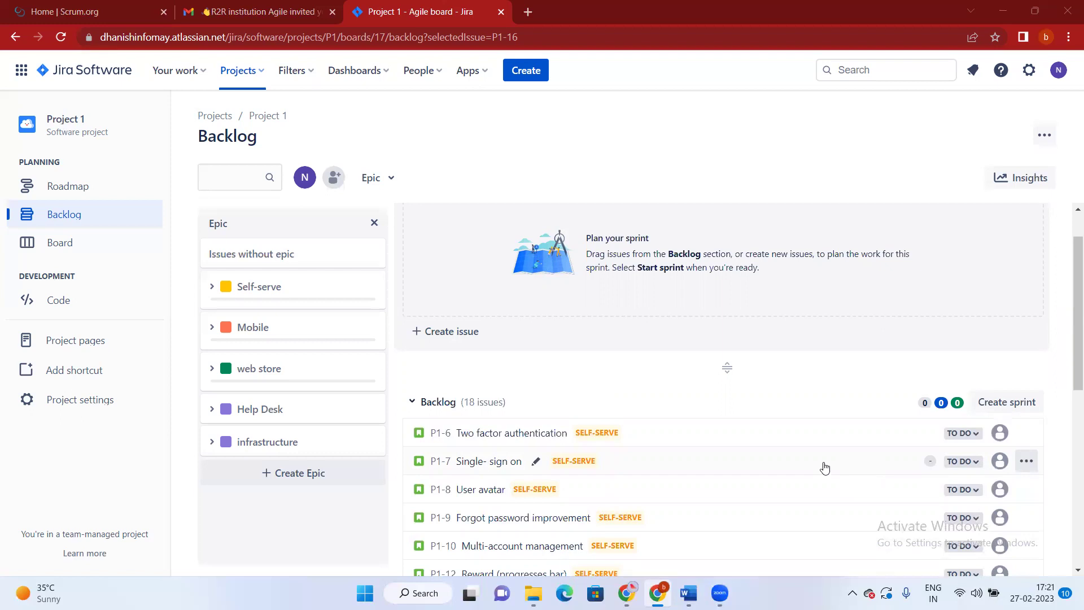
{"action": "scroll", "coordinate": [641, 464], "scroll_direction": "down", "scroll_amount": 1}
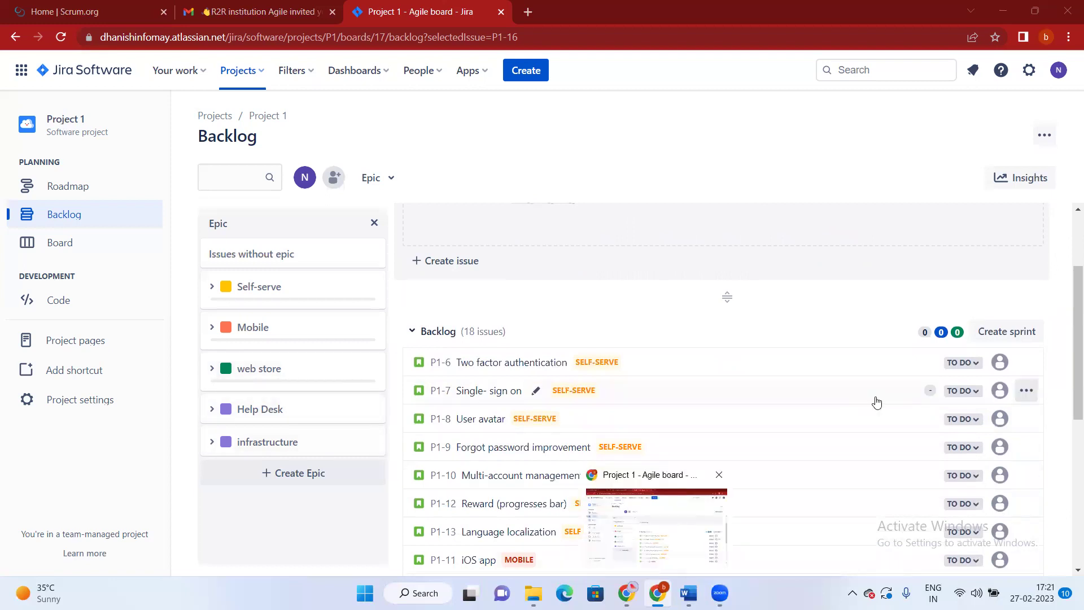
Add a backlog story "Help bot" copied from the Dummy Projects document in Word, and assign it to the Help Desk epic.
{"action": "scroll", "coordinate": [790, 421], "scroll_direction": "down", "scroll_amount": 5}
{"action": "left_click", "coordinate": [458, 523]}
{"action": "mouse_move", "coordinate": [688, 593]}
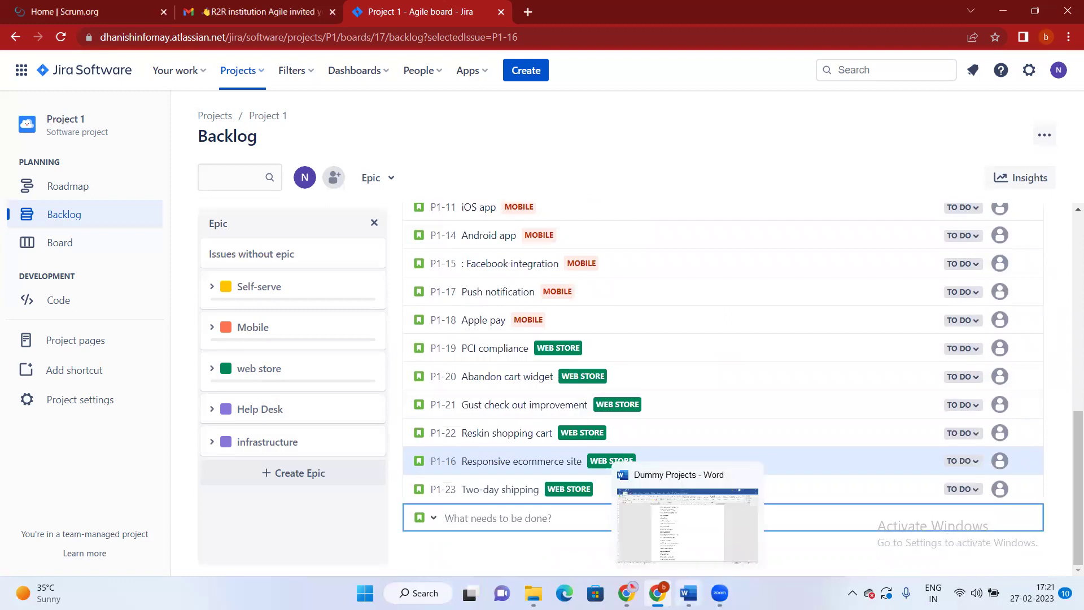
{"action": "left_click", "coordinate": [694, 534]}
{"action": "left_click_drag", "start_coordinate": [356, 458], "coordinate": [430, 458]}
{"action": "scroll", "coordinate": [371, 444], "scroll_direction": "down", "scroll_amount": 1}
{"action": "left_click_drag", "start_coordinate": [356, 438], "coordinate": [401, 442]}
{"action": "key", "text": "ctrl+c"}
{"action": "key", "text": "alt+Tab"}
{"action": "key", "text": "ctrl+v"}
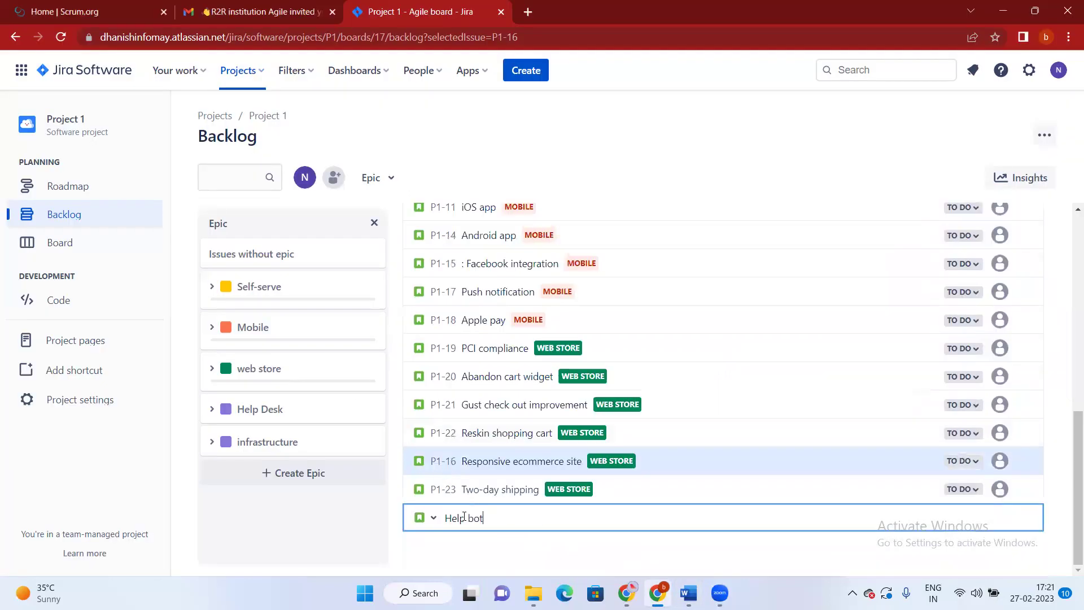
{"action": "key", "text": "Return"}
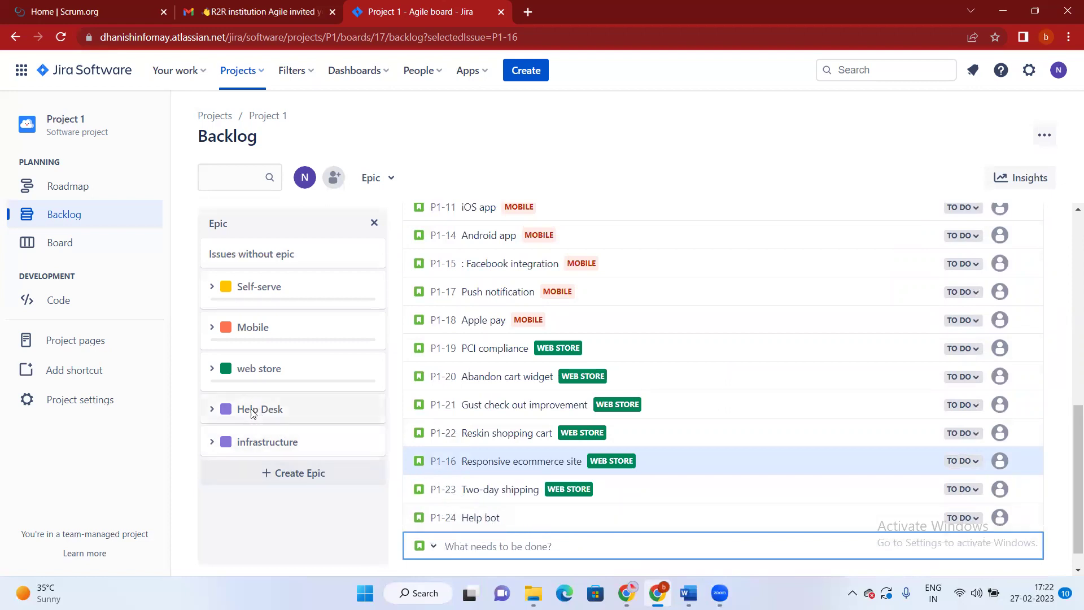
{"action": "left_click", "coordinate": [212, 410]}
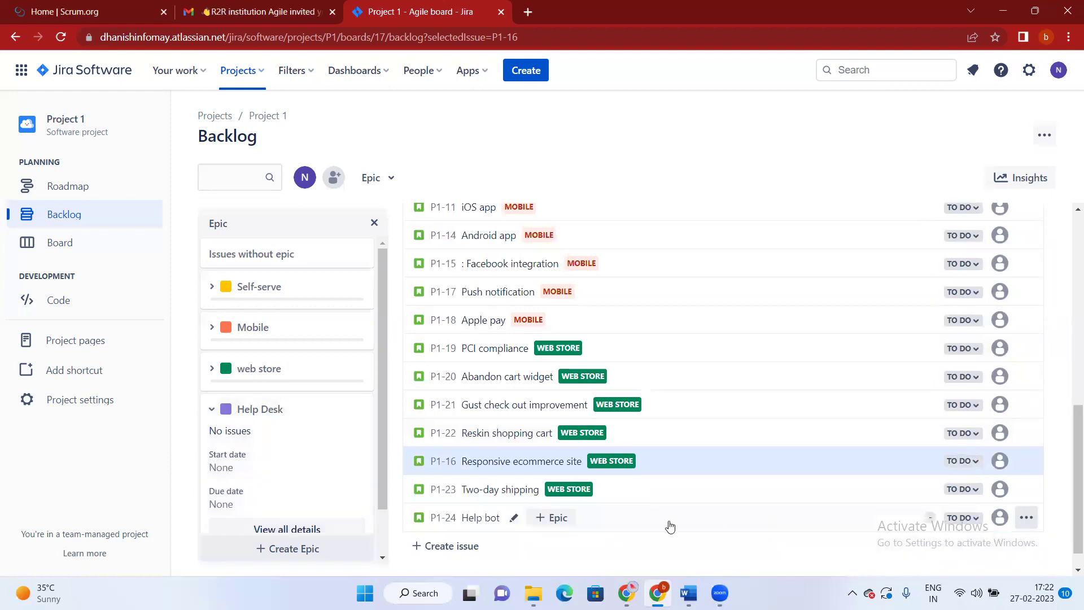
{"action": "left_click_drag", "start_coordinate": [676, 525], "coordinate": [280, 414]}
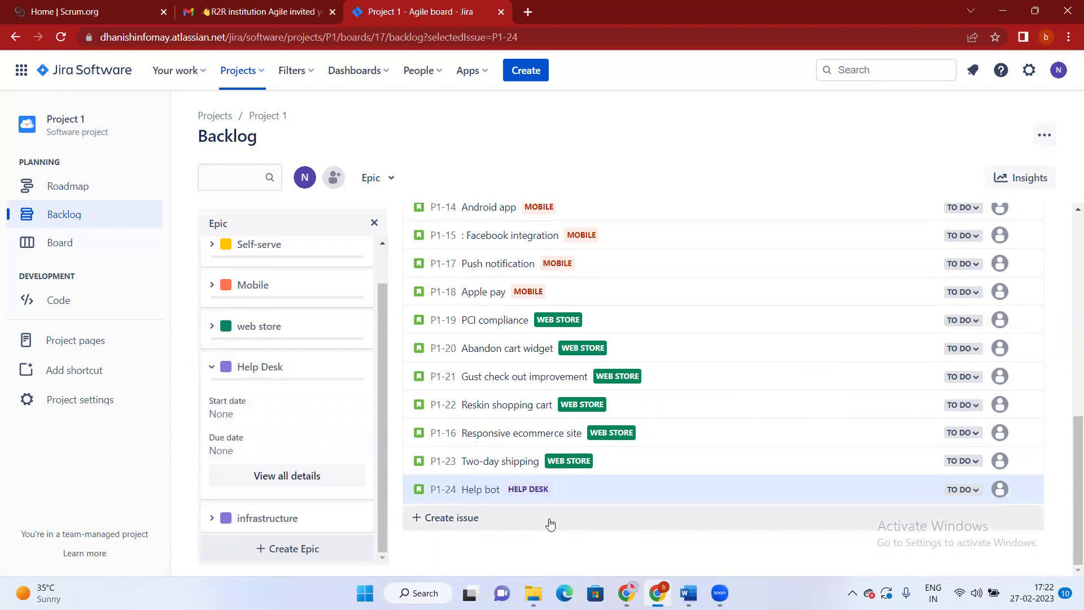
Add a backlog story "Update navigation" copied from the Dummy Projects document in Word, and assign it to the Help Desk epic.
{"action": "left_click", "coordinate": [452, 517]}
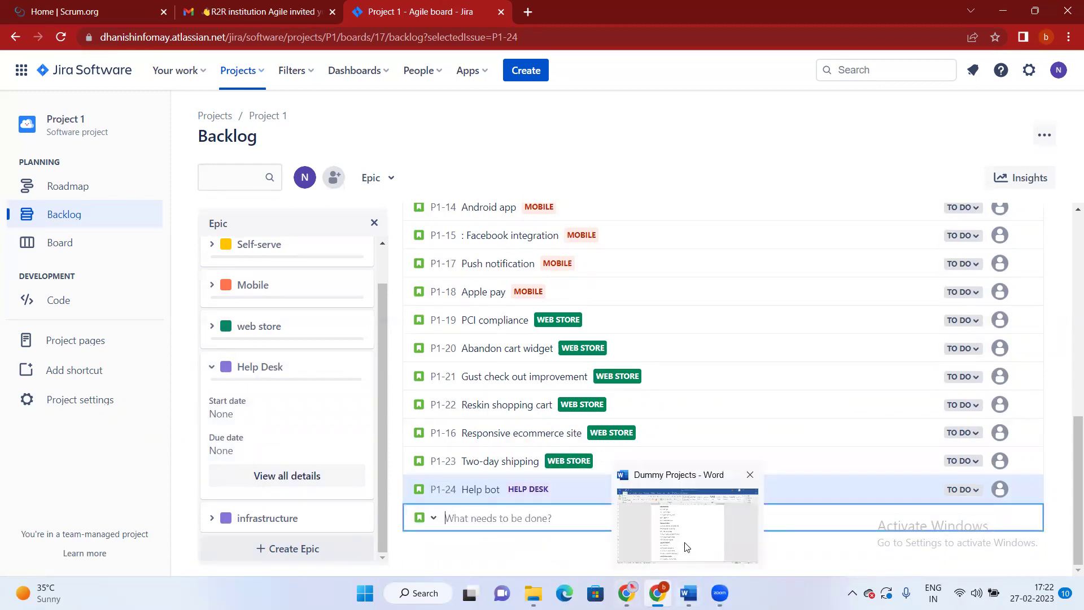
{"action": "left_click", "coordinate": [688, 593]}
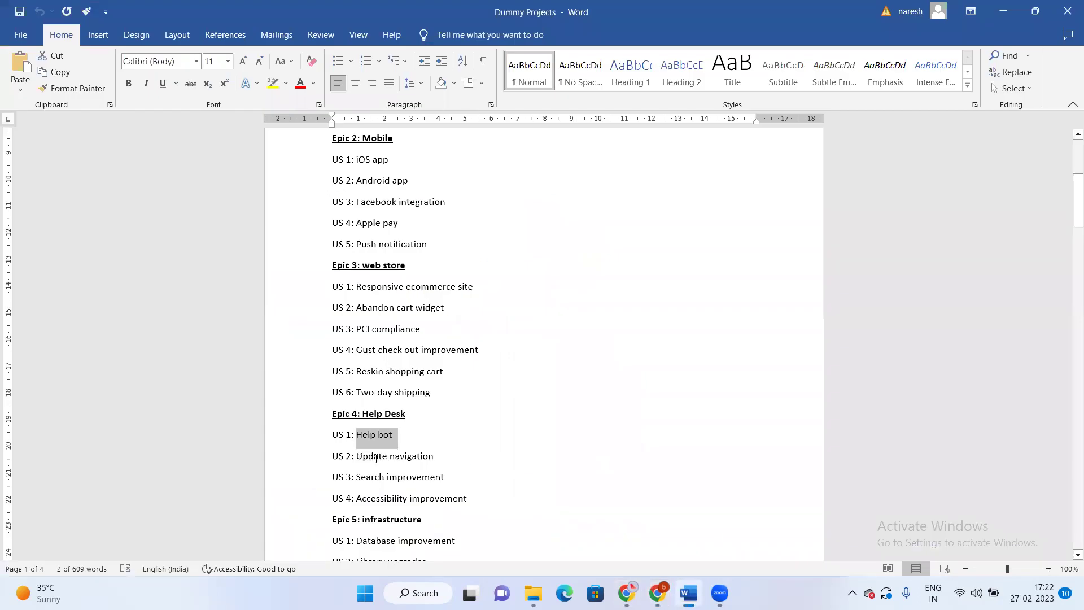
{"action": "left_click_drag", "start_coordinate": [376, 458], "coordinate": [422, 459]}
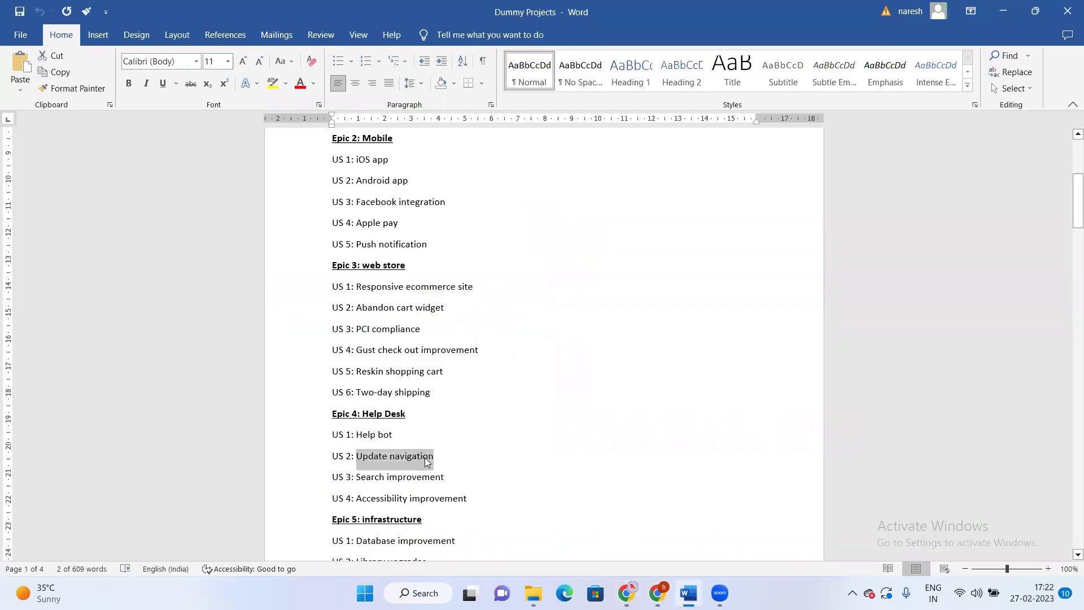
{"action": "key", "text": "alt+Tab"}
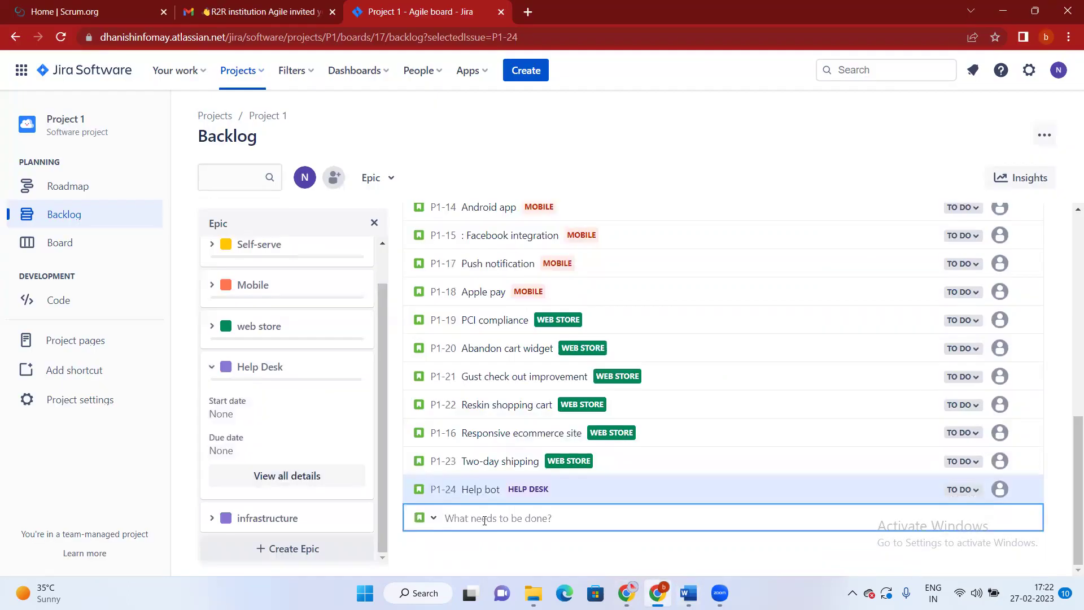
{"action": "key", "text": "ctrl+v"}
{"action": "key", "text": "Return"}
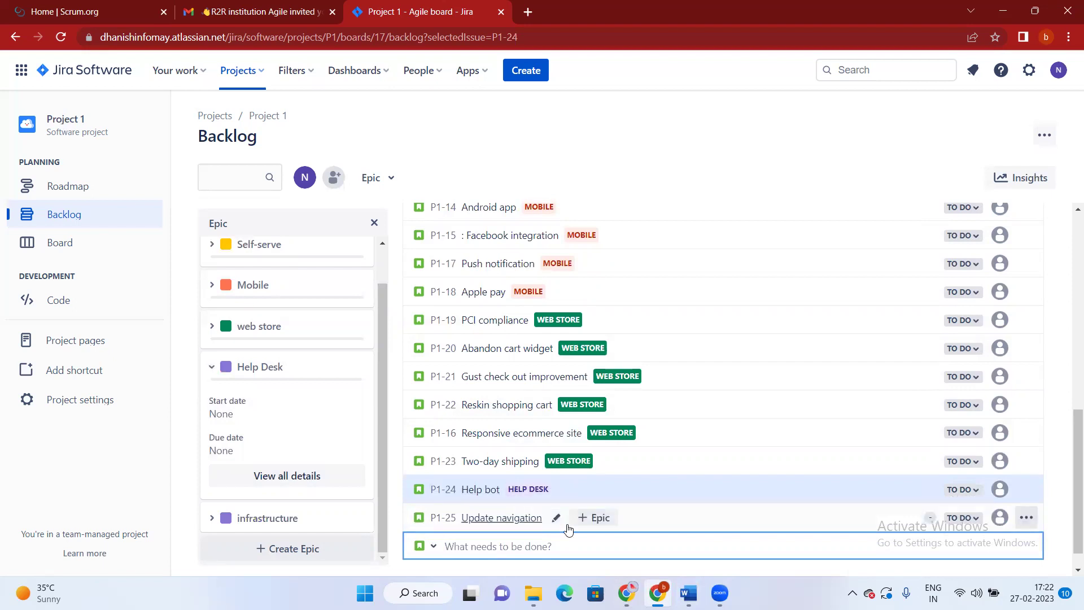
{"action": "left_click_drag", "start_coordinate": [500, 519], "coordinate": [249, 433]}
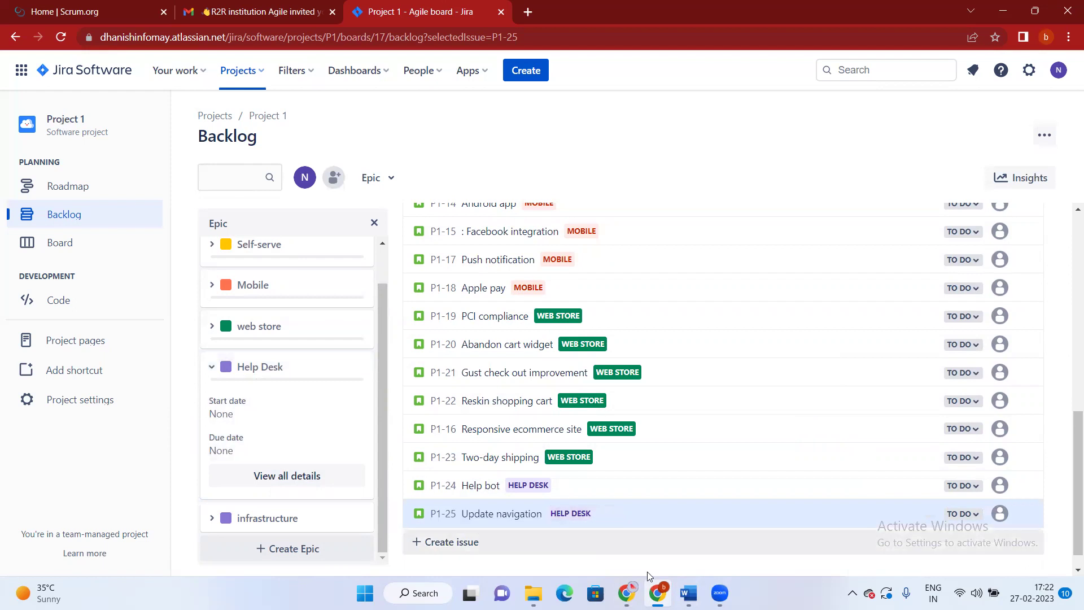
Copy "Search improvement" from the Dummy Projects document in Word and create a backlog story with that title in Jira.
{"action": "left_click", "coordinate": [688, 593]}
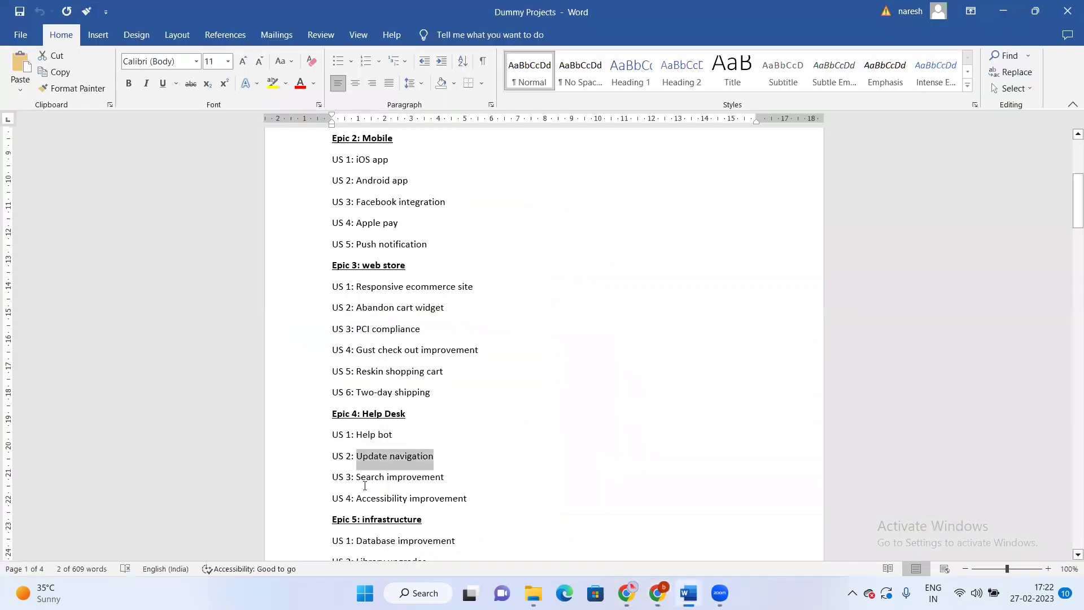
{"action": "left_click_drag", "start_coordinate": [357, 477], "coordinate": [449, 477]}
{"action": "key", "text": "ctrl+c"}
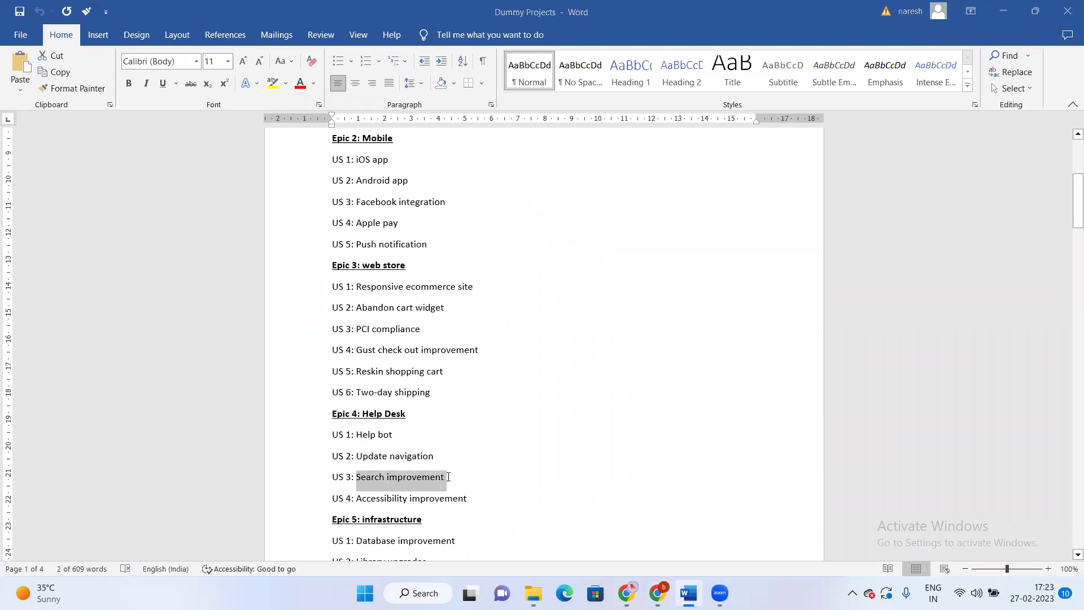
{"action": "key", "text": "alt+Tab"}
{"action": "left_click", "coordinate": [466, 542]}
{"action": "key", "text": "ctrl+v"}
{"action": "key", "text": "Return"}
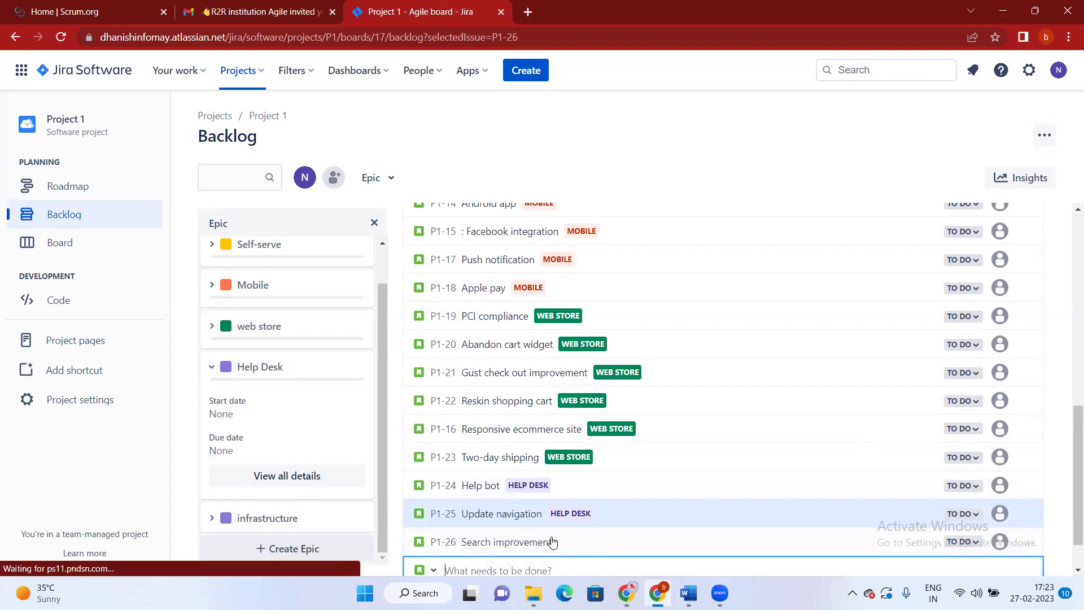
{"action": "left_click", "coordinate": [552, 542]}
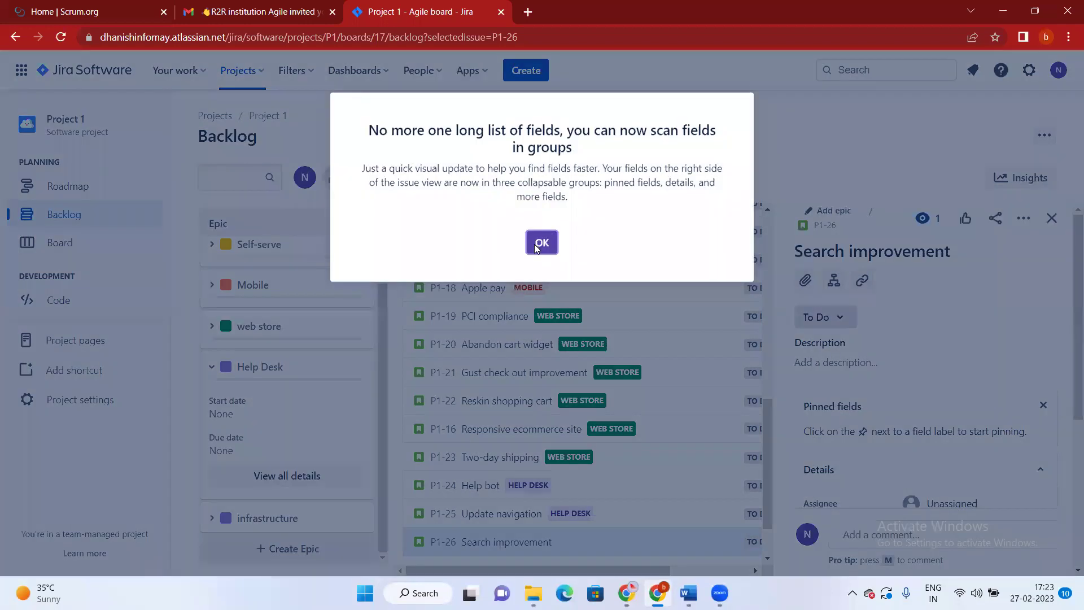
{"action": "left_click", "coordinate": [541, 436]}
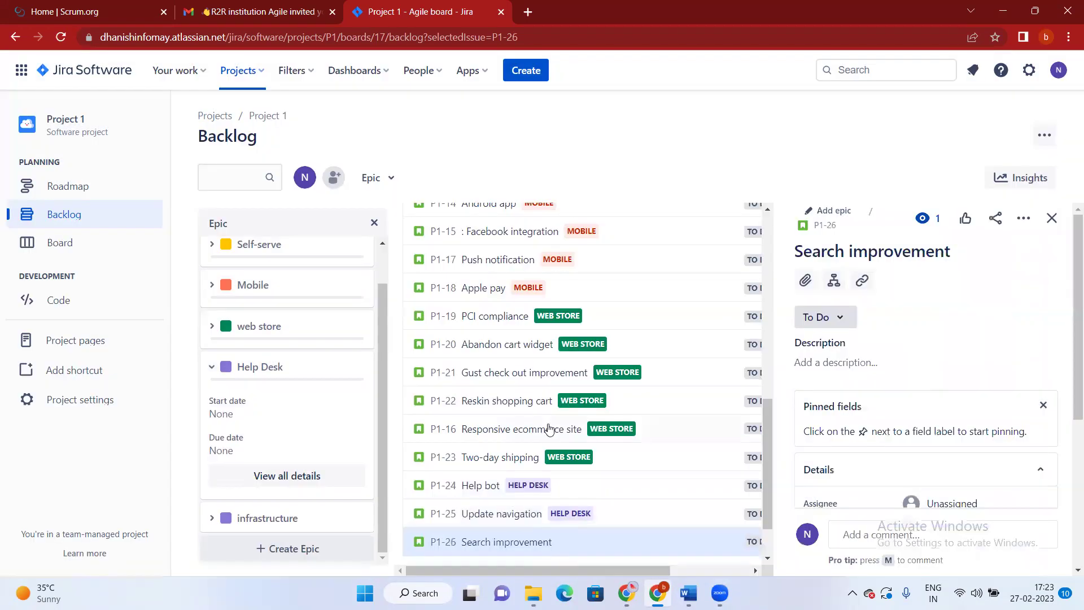
{"action": "scroll", "coordinate": [529, 511], "scroll_direction": "down", "scroll_amount": 1}
{"action": "left_click", "coordinate": [1051, 218]}
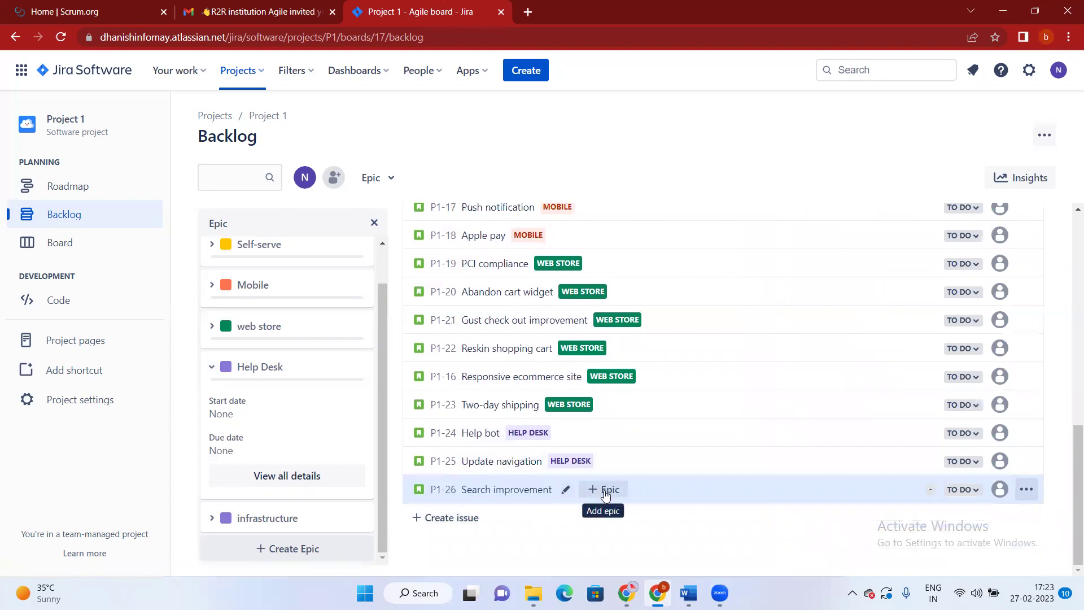
Assign the Search improvement story to the Help Desk epic.
{"action": "left_click", "coordinate": [606, 495]}
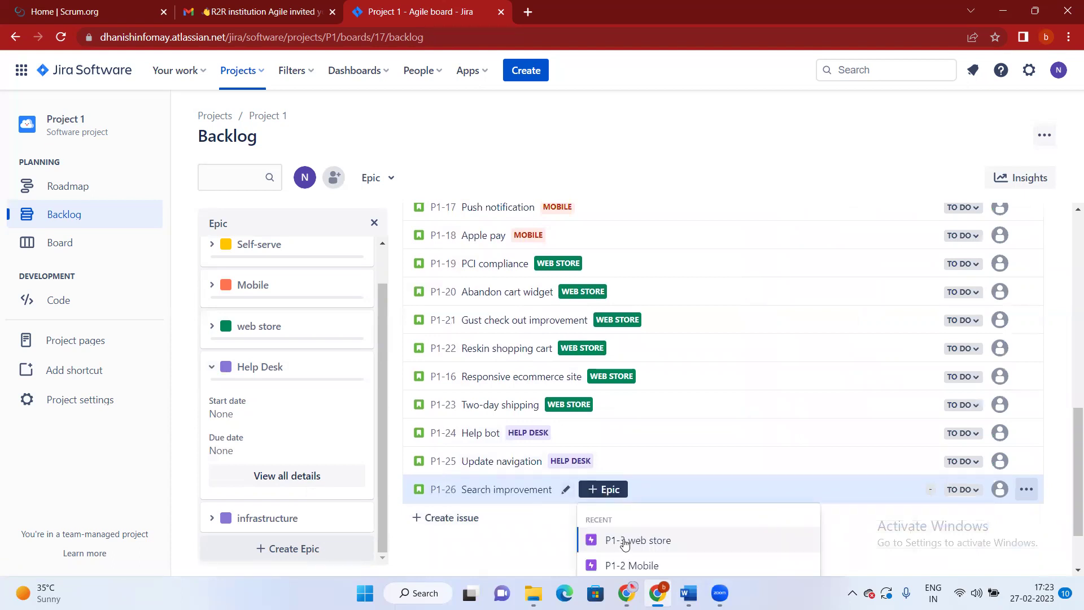
{"action": "scroll", "coordinate": [903, 491], "scroll_direction": "down", "scroll_amount": 2}
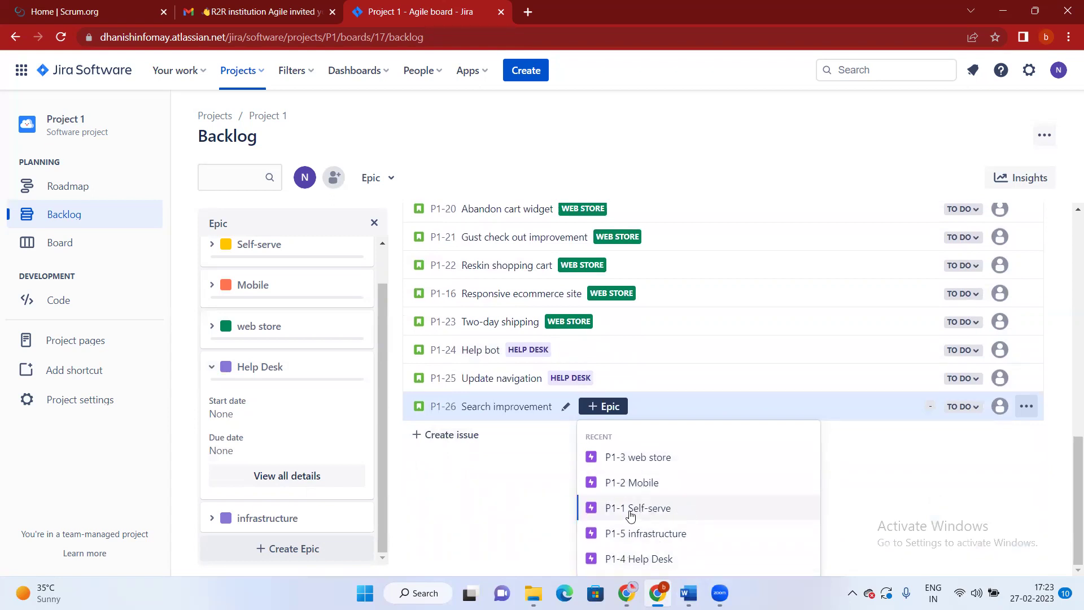
{"action": "mouse_move", "coordinate": [647, 574]}
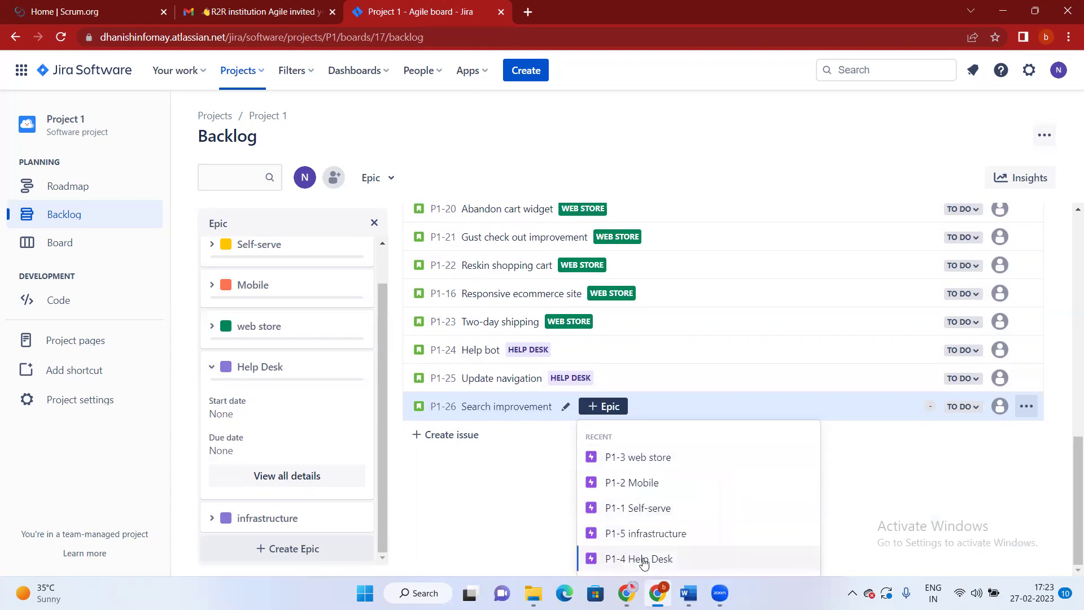
{"action": "left_click", "coordinate": [643, 560]}
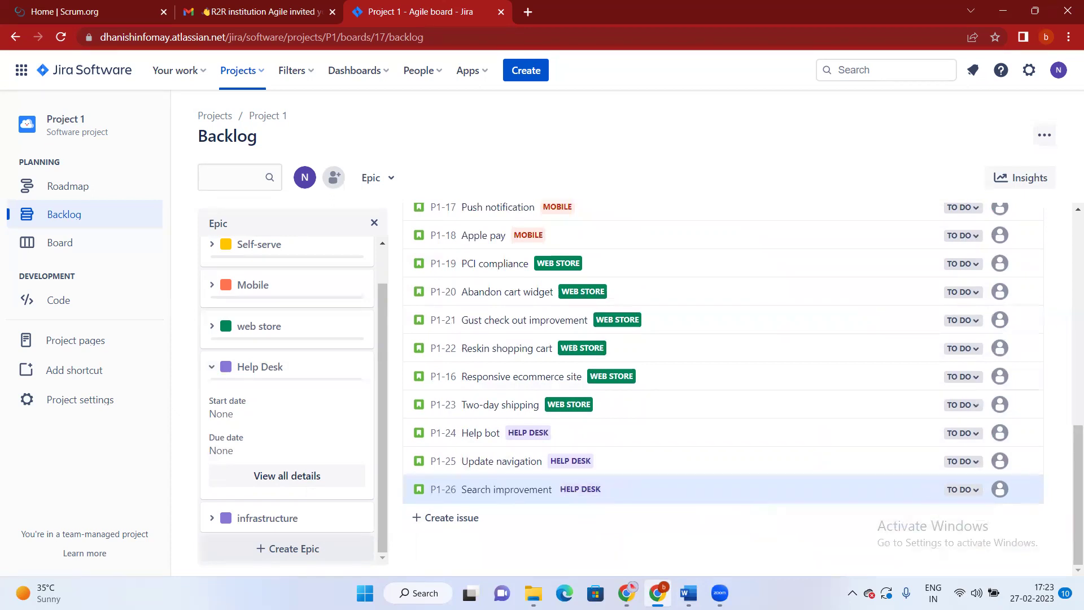
Copy "Accessibility improvement" from the Dummy Projects document in Word and enter it as the summary of a new Jira story.
{"action": "mouse_move", "coordinate": [688, 592]}
{"action": "left_click", "coordinate": [690, 532]}
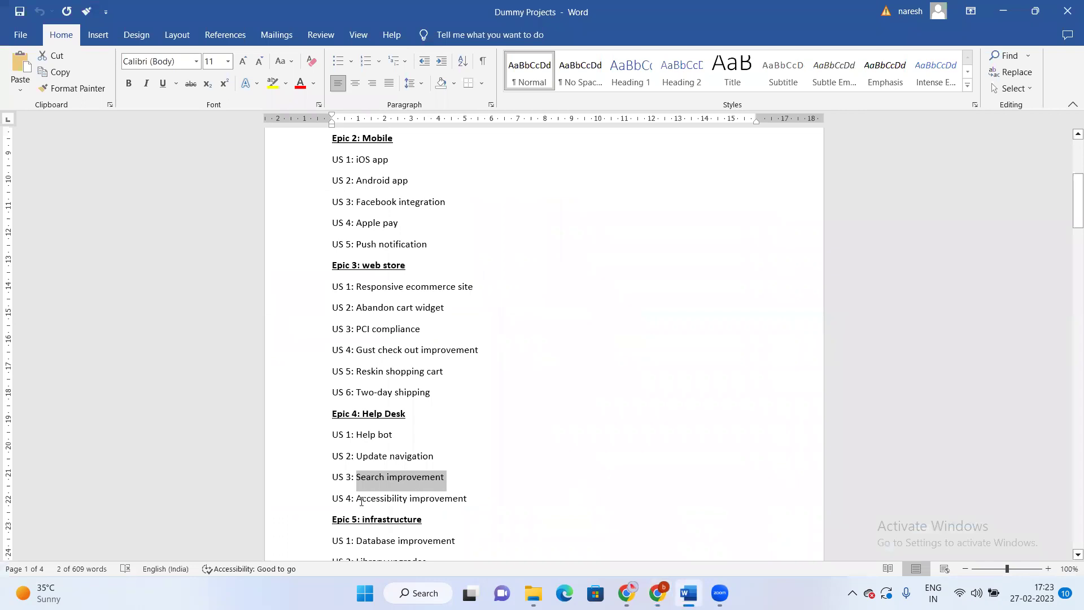
{"action": "left_click_drag", "start_coordinate": [374, 501], "coordinate": [467, 510]}
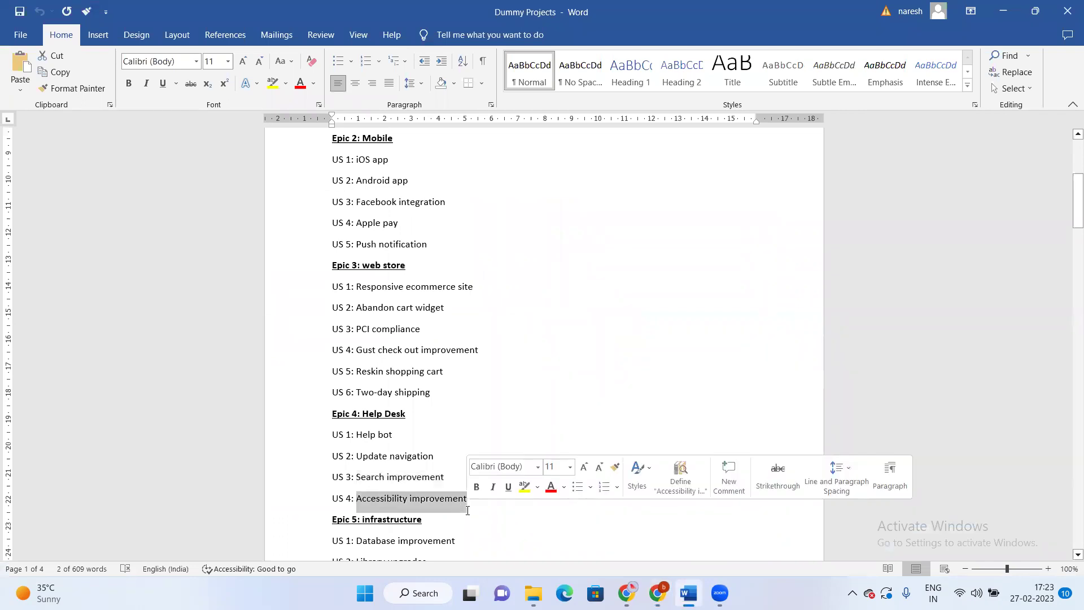
{"action": "mouse_move", "coordinate": [657, 593]}
{"action": "left_click", "coordinate": [621, 486]}
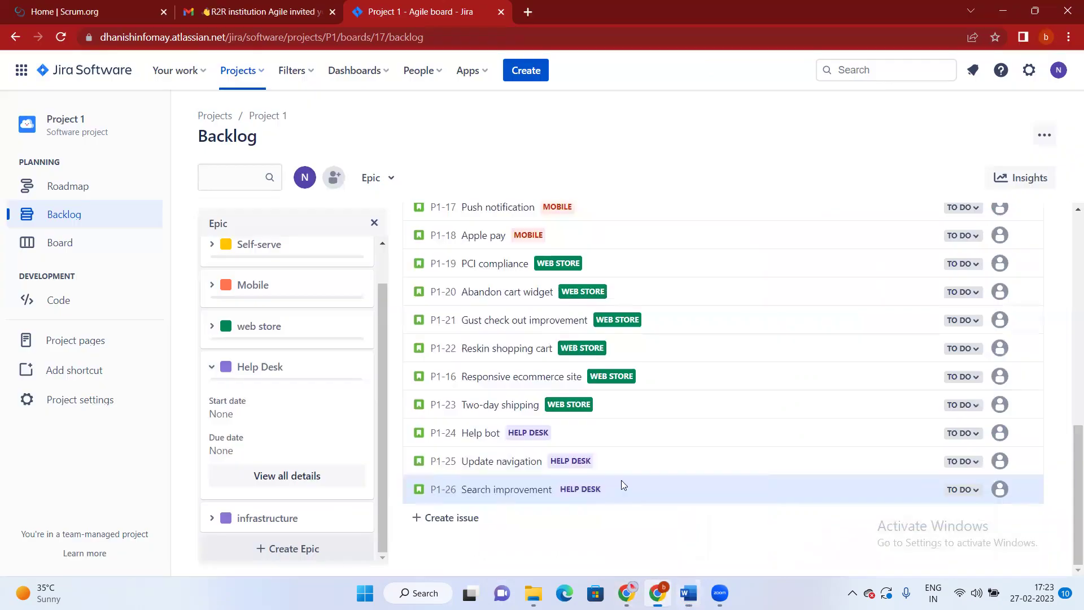
{"action": "left_click", "coordinate": [526, 70]}
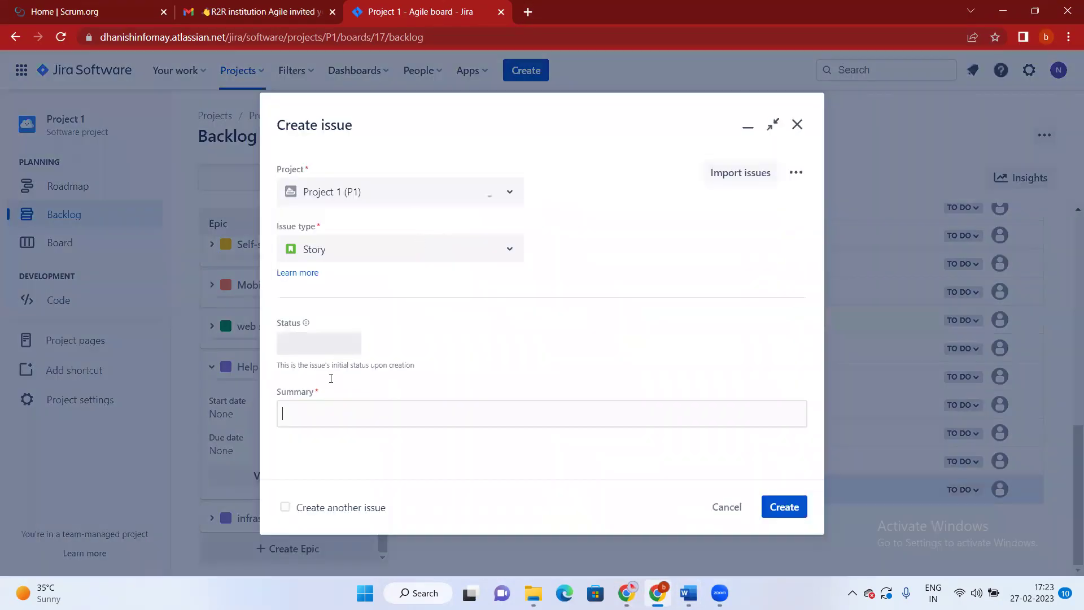
{"action": "type", "text": "Accessibility improvement"}
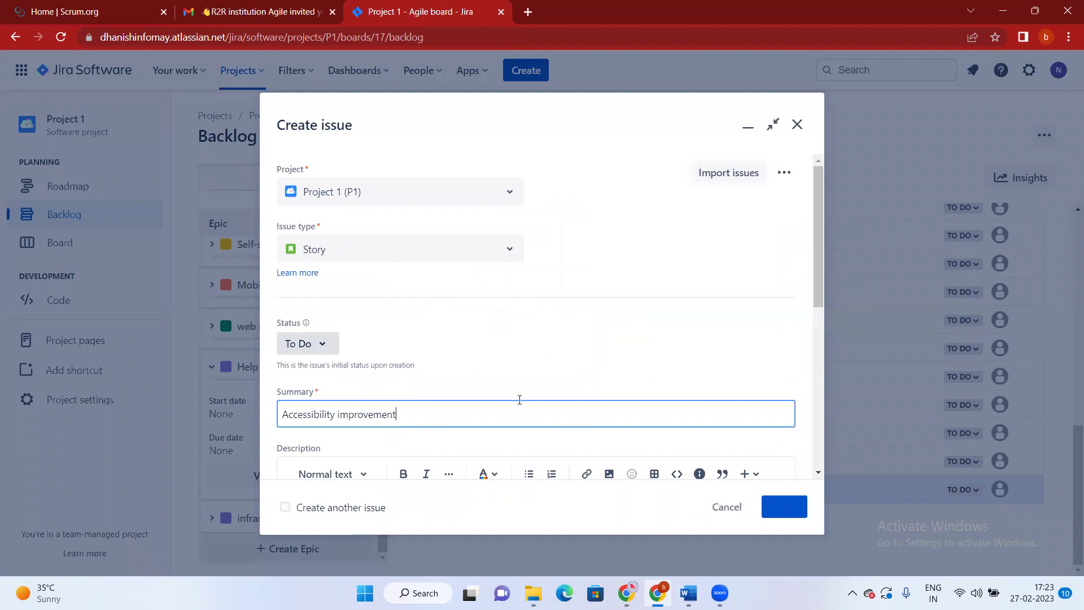
Look through the remaining fields of the new story's creation form, including the available labels.
{"action": "scroll", "coordinate": [480, 435], "scroll_direction": "down", "scroll_amount": 3}
{"action": "scroll", "coordinate": [486, 412], "scroll_direction": "down", "scroll_amount": 5}
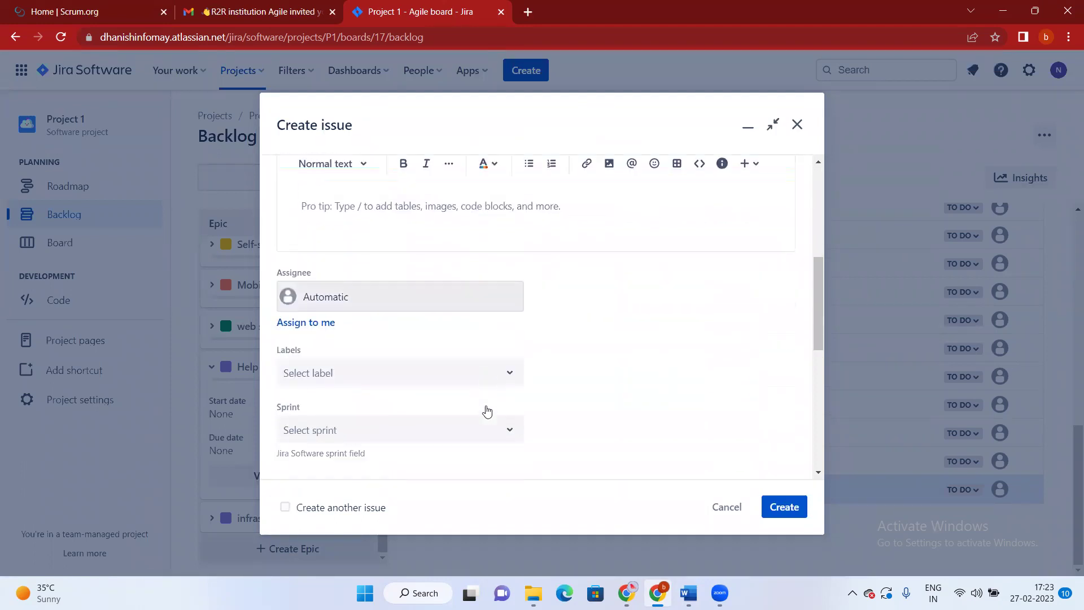
{"action": "scroll", "coordinate": [466, 357], "scroll_direction": "down", "scroll_amount": 4}
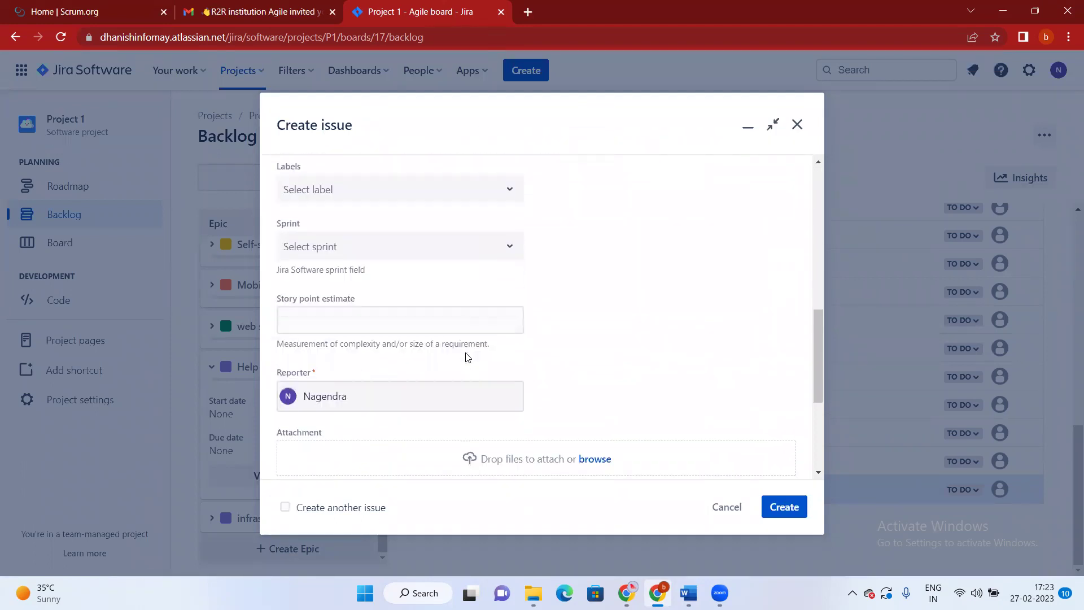
{"action": "scroll", "coordinate": [467, 357], "scroll_direction": "down", "scroll_amount": 2}
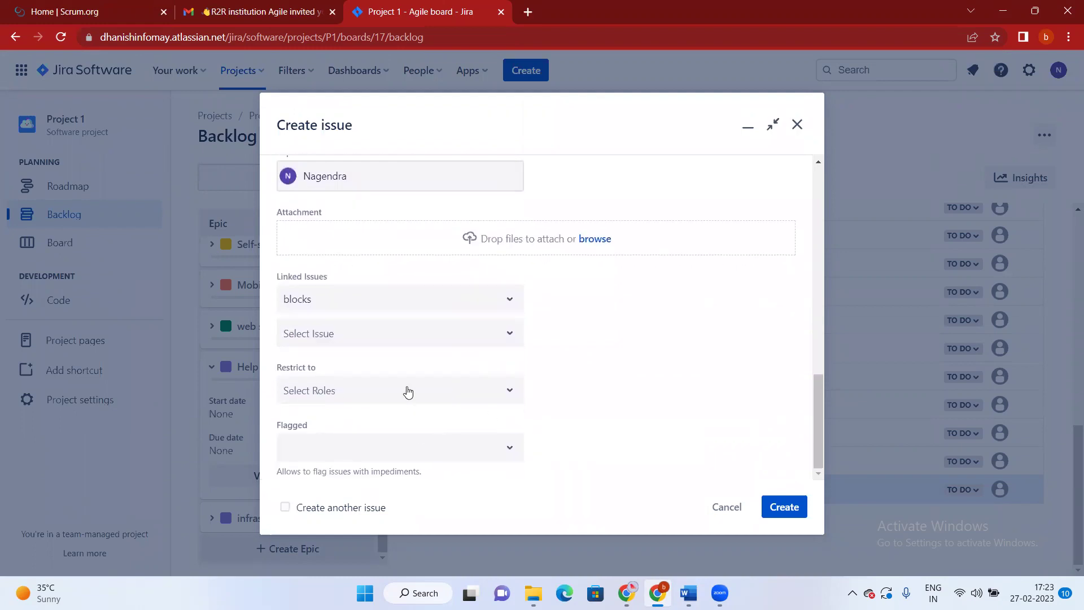
{"action": "scroll", "coordinate": [408, 392], "scroll_direction": "up", "scroll_amount": 3}
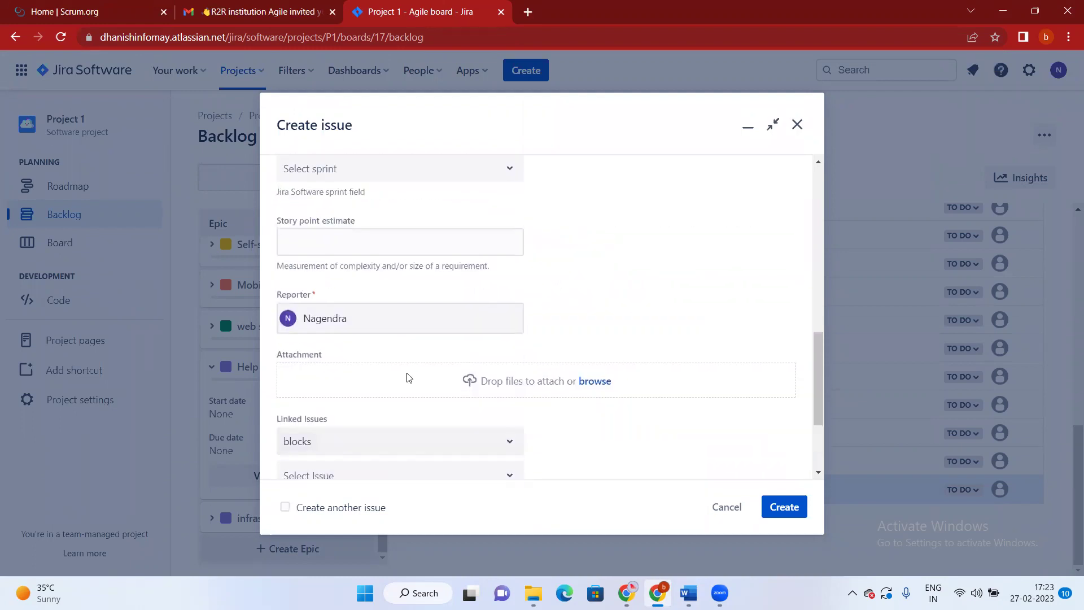
{"action": "scroll", "coordinate": [409, 377], "scroll_direction": "up", "scroll_amount": 3}
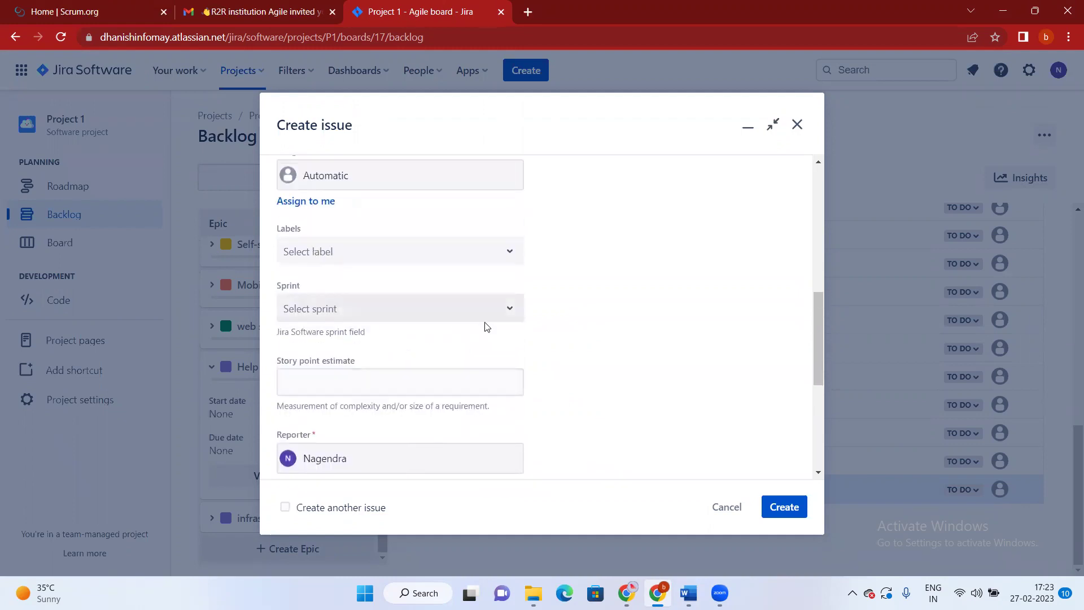
{"action": "left_click", "coordinate": [512, 259]}
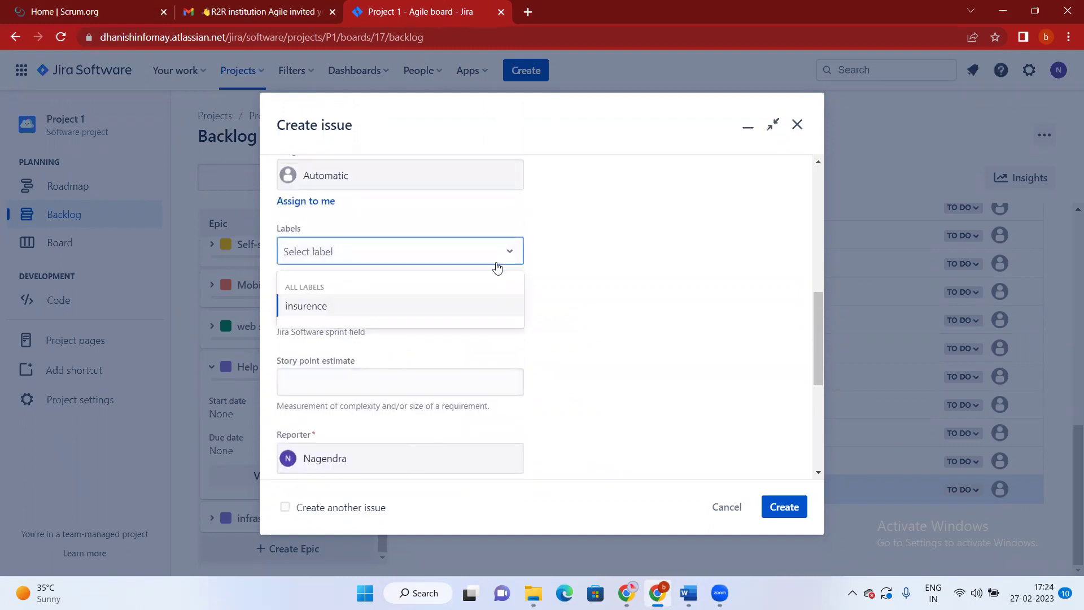
{"action": "scroll", "coordinate": [613, 323], "scroll_direction": "up", "scroll_amount": 1}
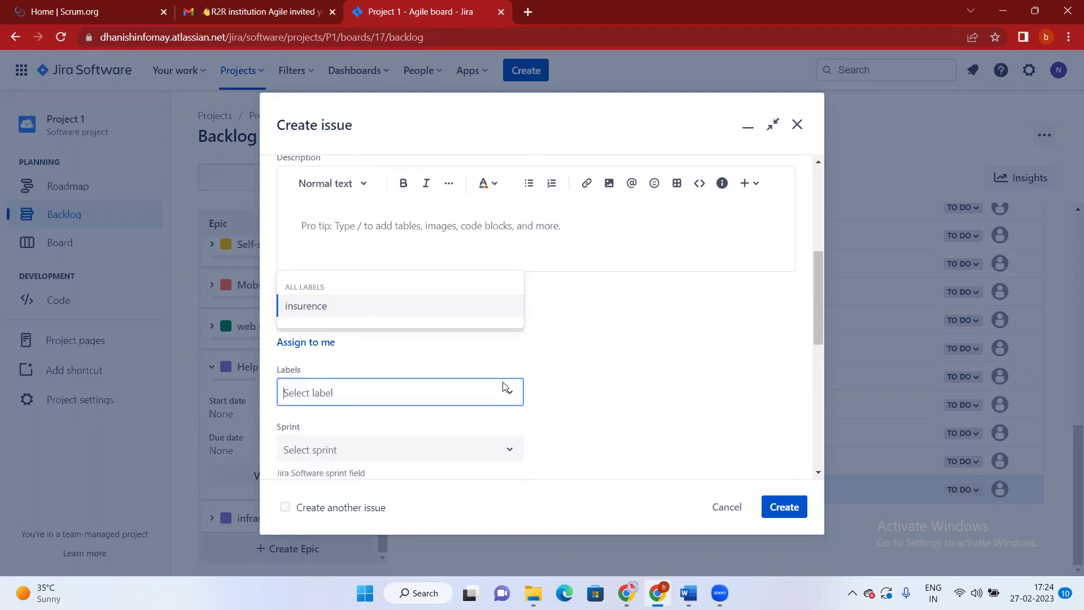
{"action": "scroll", "coordinate": [602, 359], "scroll_direction": "up", "scroll_amount": 1}
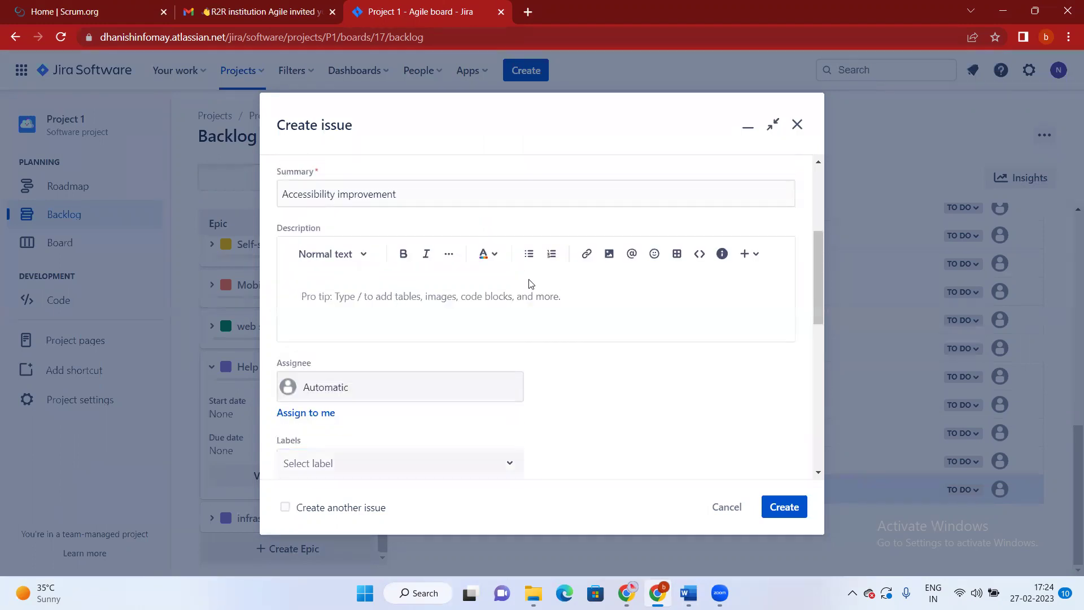
{"action": "scroll", "coordinate": [514, 299], "scroll_direction": "up", "scroll_amount": 3}
{"action": "scroll", "coordinate": [481, 355], "scroll_direction": "up", "scroll_amount": 1}
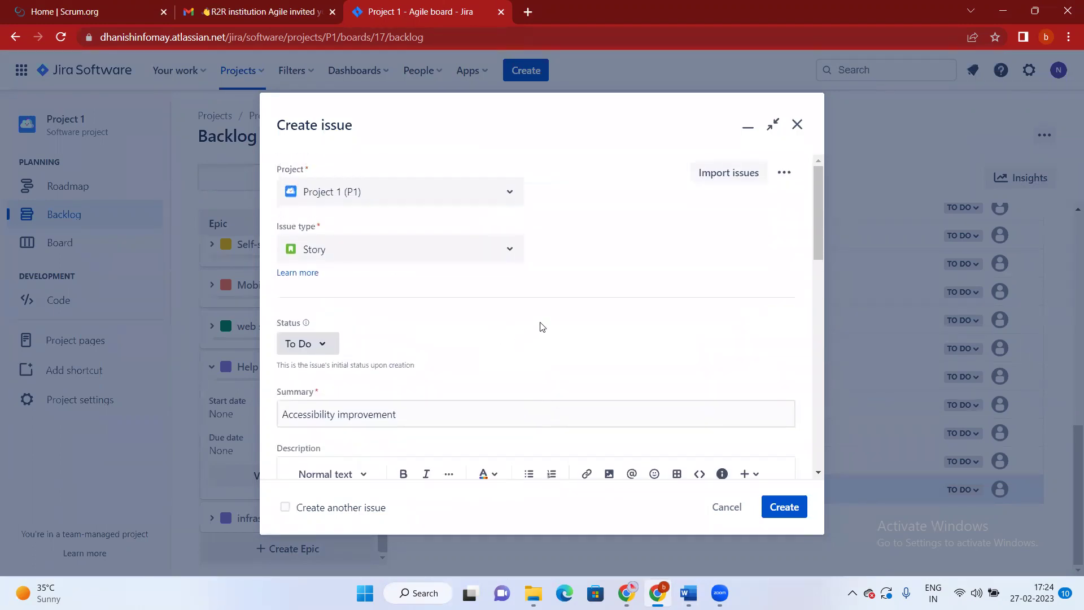
{"action": "scroll", "coordinate": [542, 327], "scroll_direction": "down", "scroll_amount": 8}
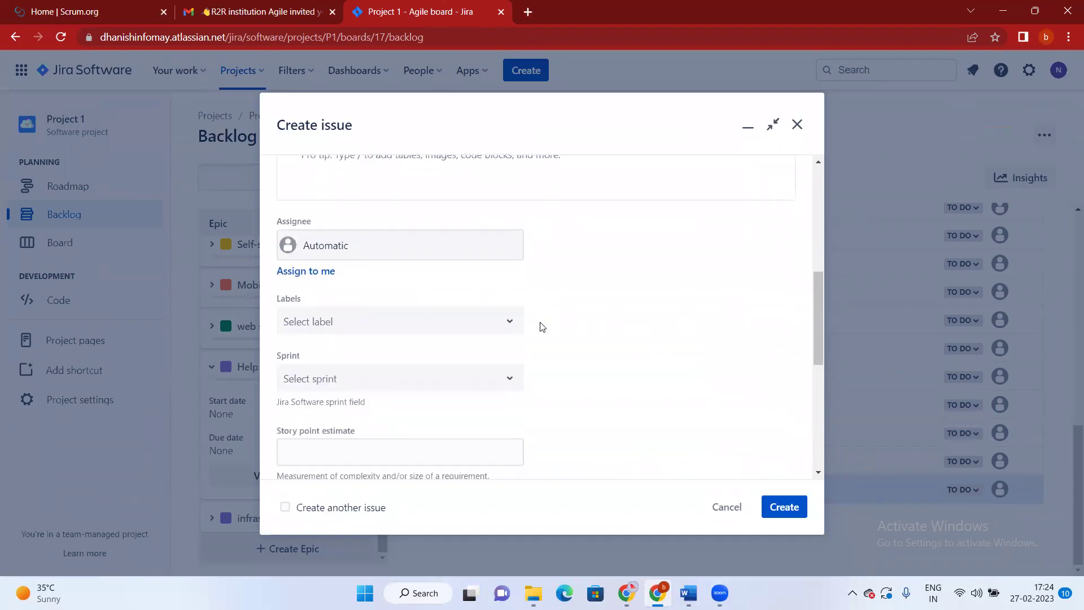
{"action": "scroll", "coordinate": [548, 330], "scroll_direction": "down", "scroll_amount": 2}
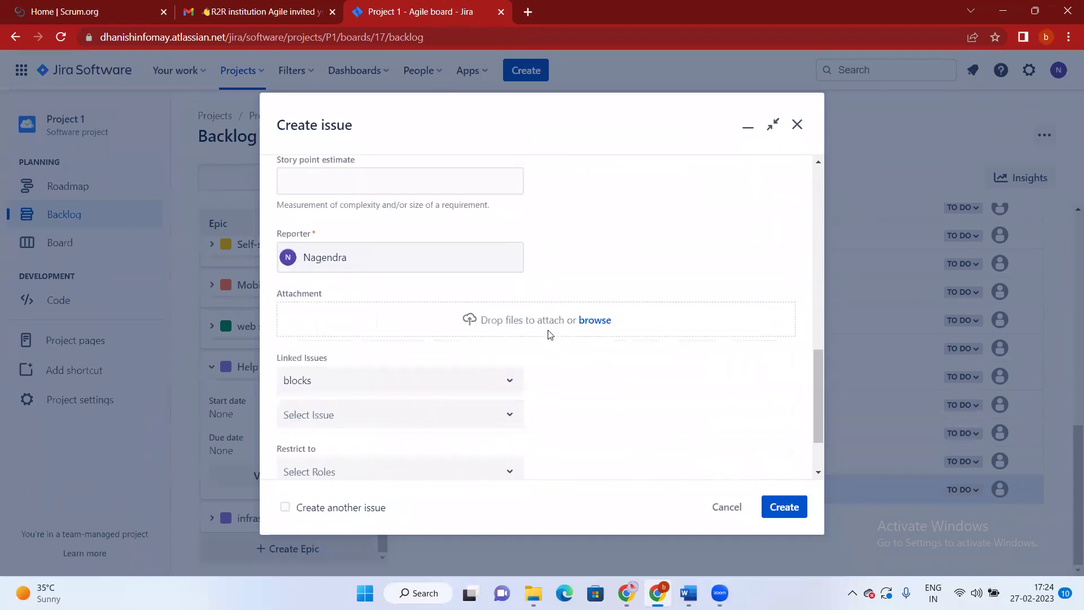
{"action": "scroll", "coordinate": [546, 335], "scroll_direction": "up", "scroll_amount": 1}
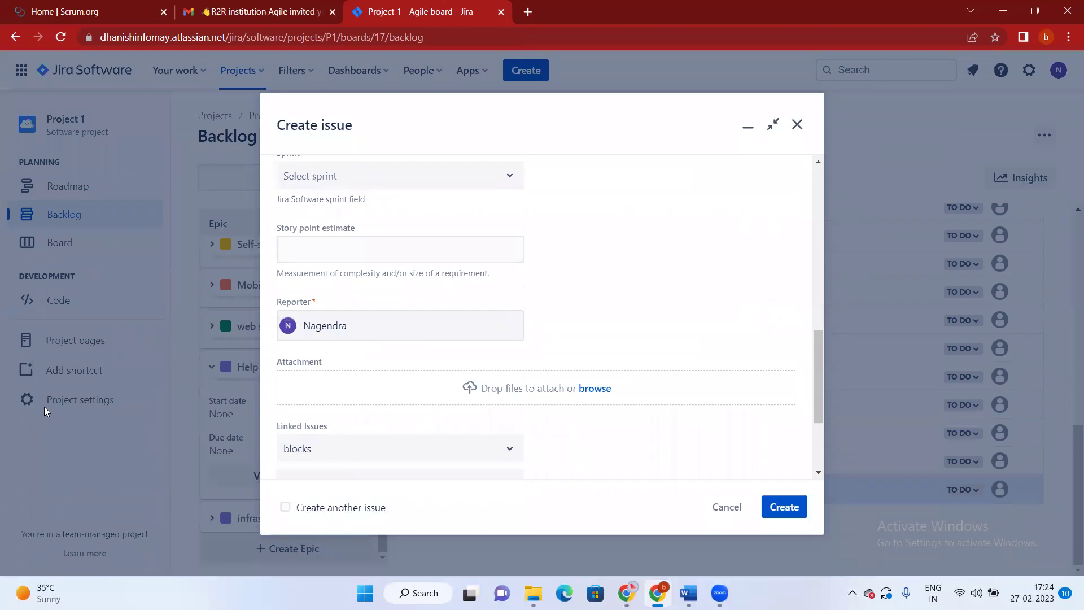
{"action": "scroll", "coordinate": [565, 388], "scroll_direction": "down", "scroll_amount": 3}
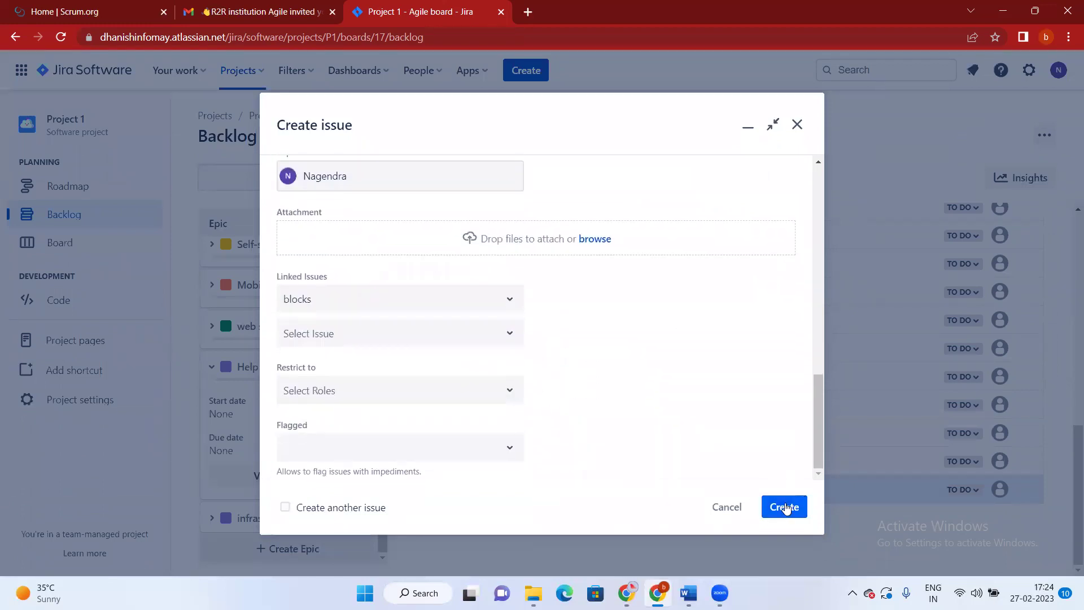
Create the Accessibility improvement story, assign it to the Help Desk epic, and close its details.
{"action": "left_click", "coordinate": [785, 507]}
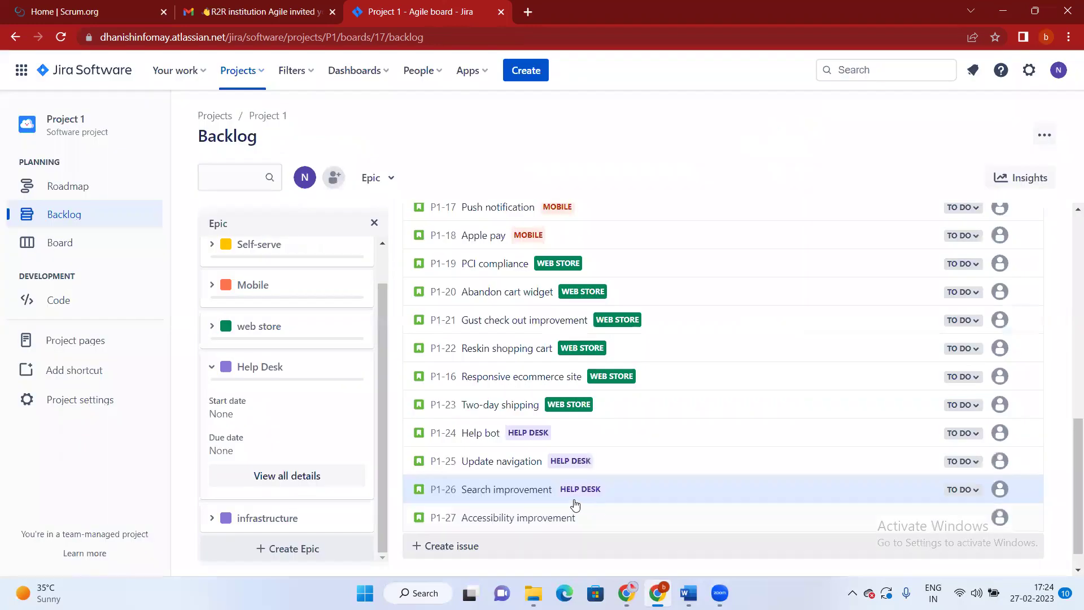
{"action": "left_click", "coordinate": [625, 525]}
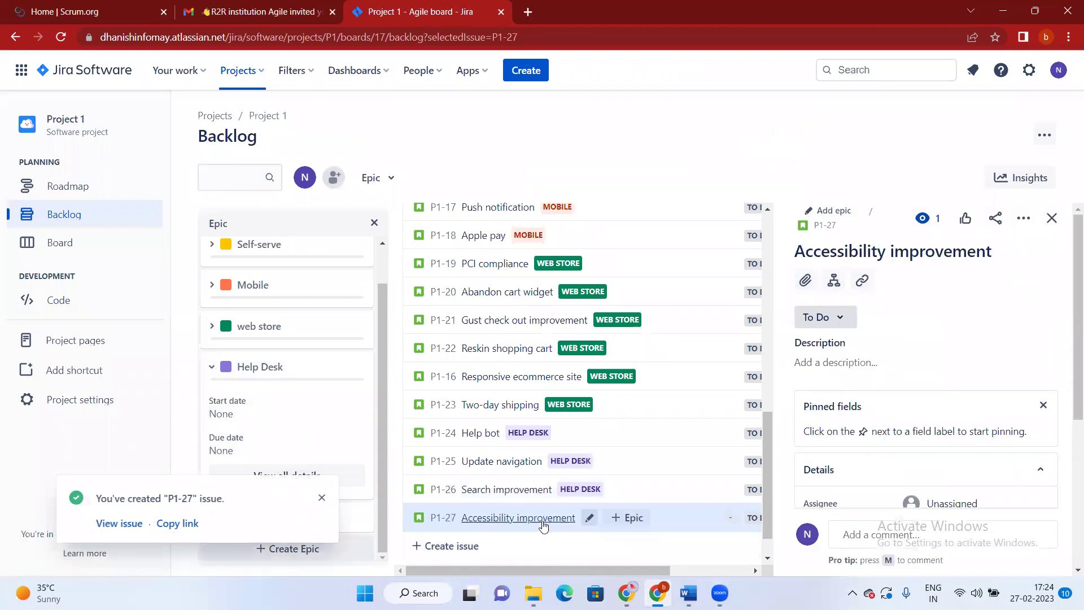
{"action": "left_click_drag", "start_coordinate": [537, 524], "coordinate": [274, 420]}
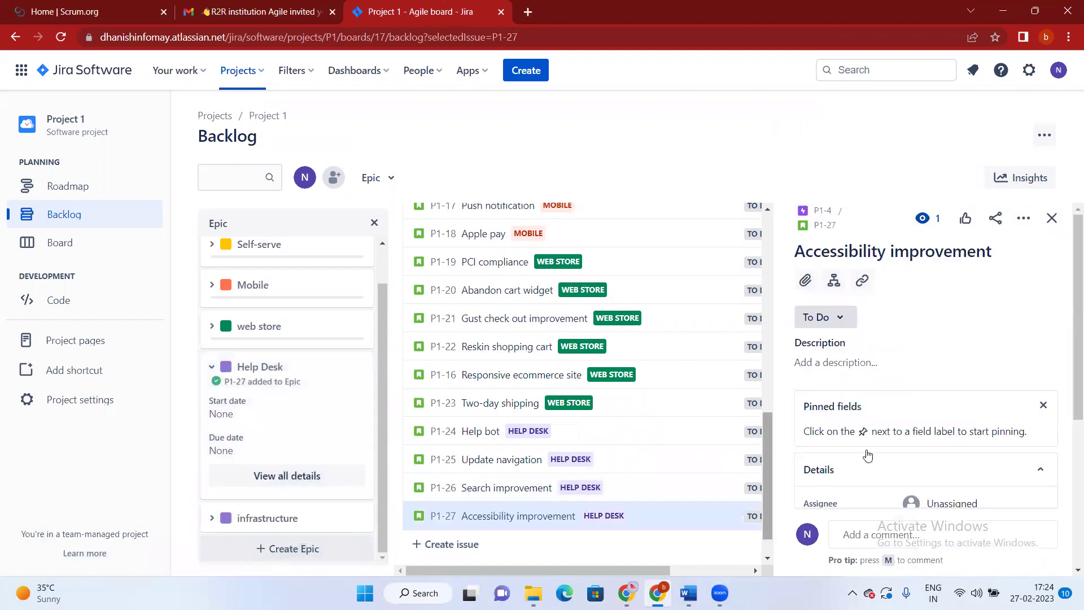
{"action": "left_click", "coordinate": [1048, 217]}
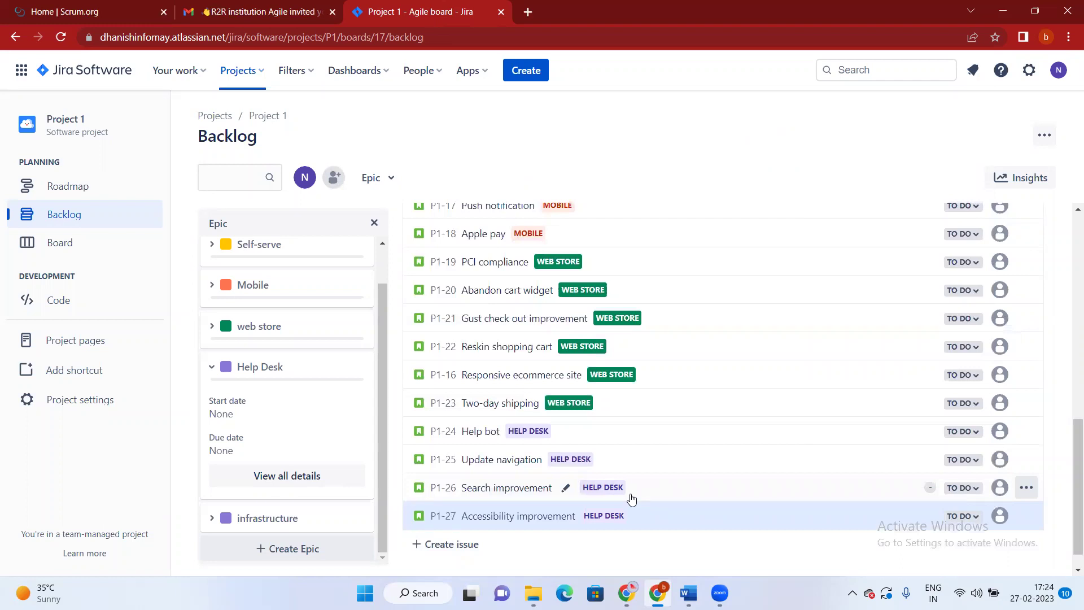
Examine the planning and development features in the settings of Project 1.
{"action": "left_click", "coordinate": [98, 403]}
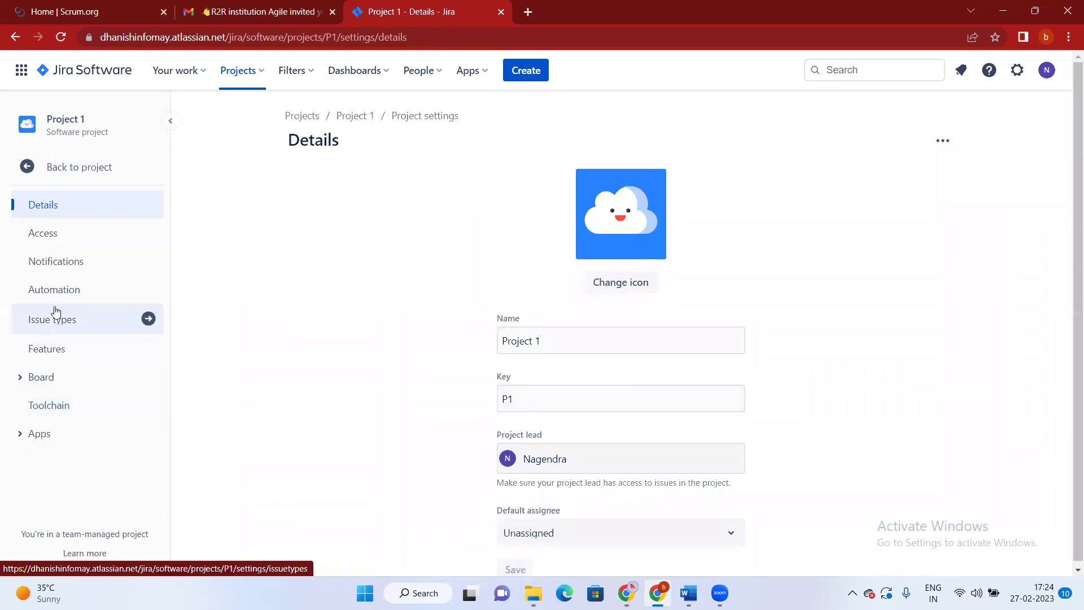
{"action": "left_click", "coordinate": [47, 348]}
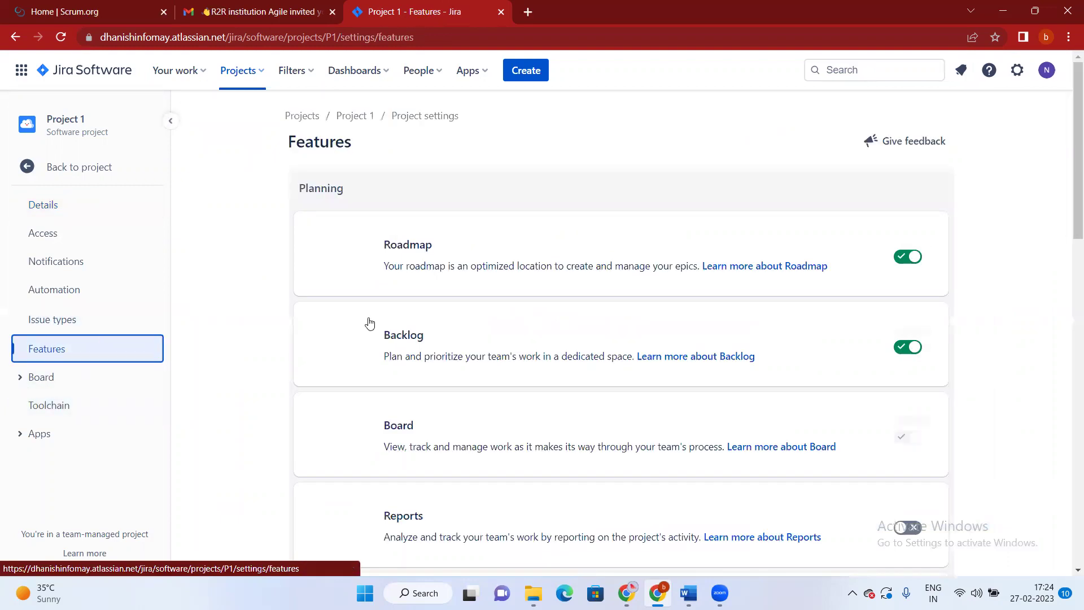
{"action": "scroll", "coordinate": [813, 462], "scroll_direction": "down", "scroll_amount": 15}
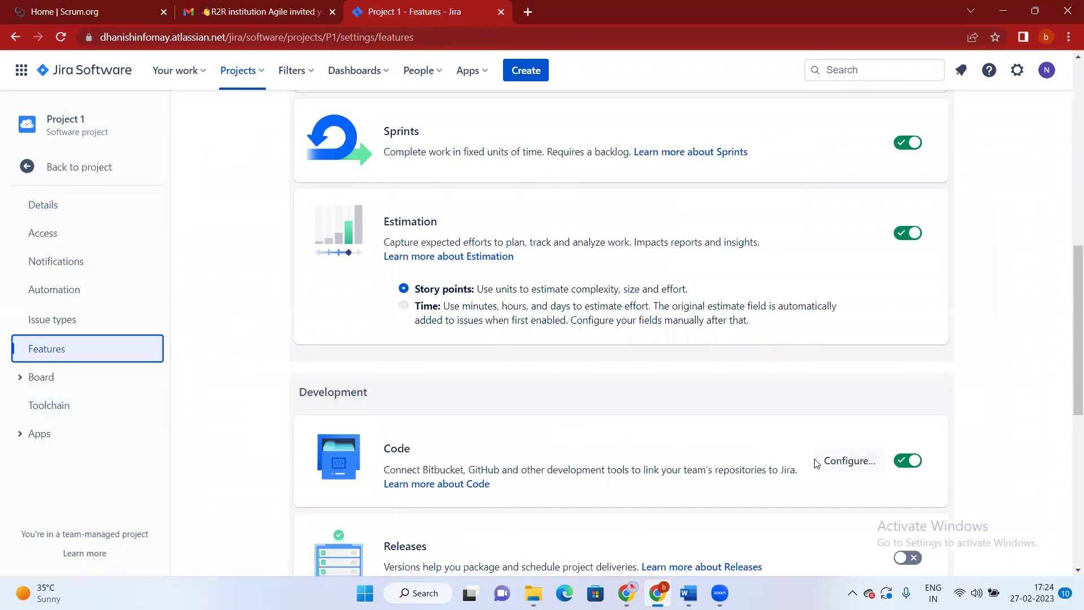
{"action": "scroll", "coordinate": [844, 457], "scroll_direction": "up", "scroll_amount": 15}
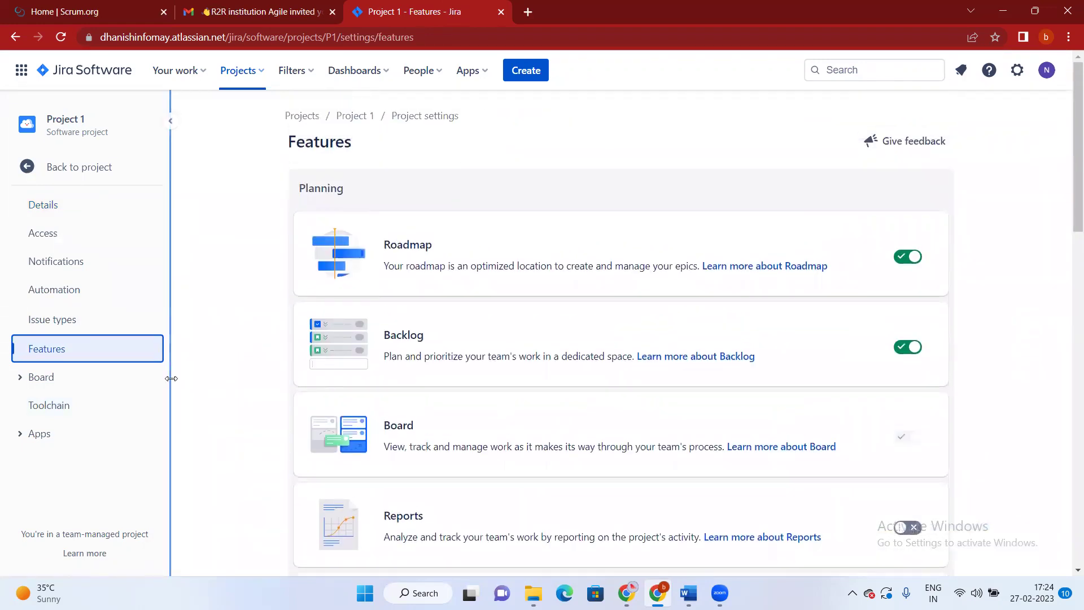
Return to the project backlog, open the Two factor authentication story in a new browser tab, and dismiss the issue view tour.
{"action": "left_click", "coordinate": [63, 167]}
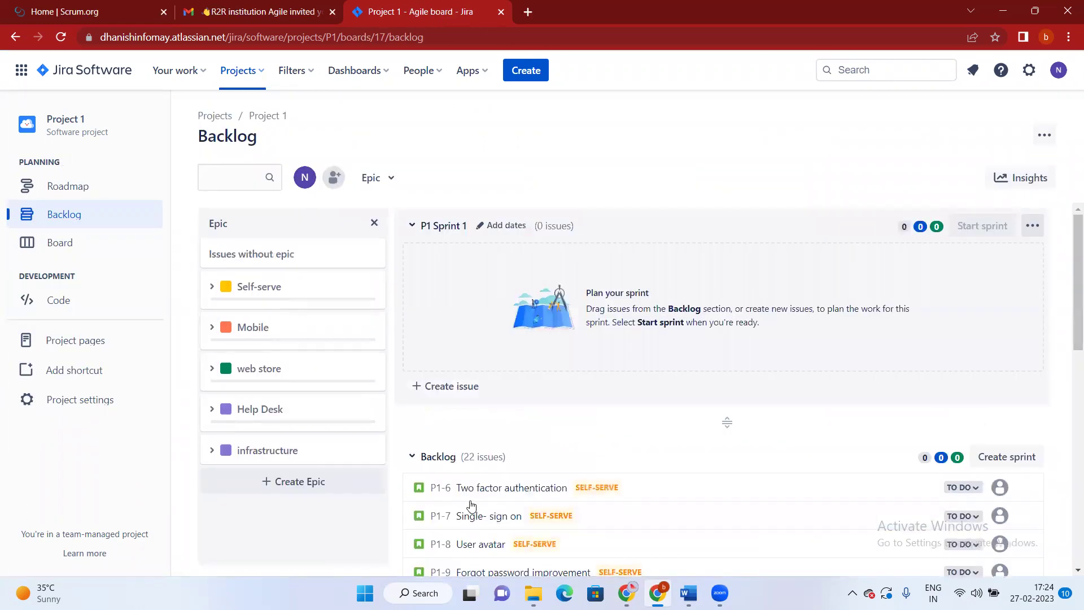
{"action": "right_click", "coordinate": [459, 489]}
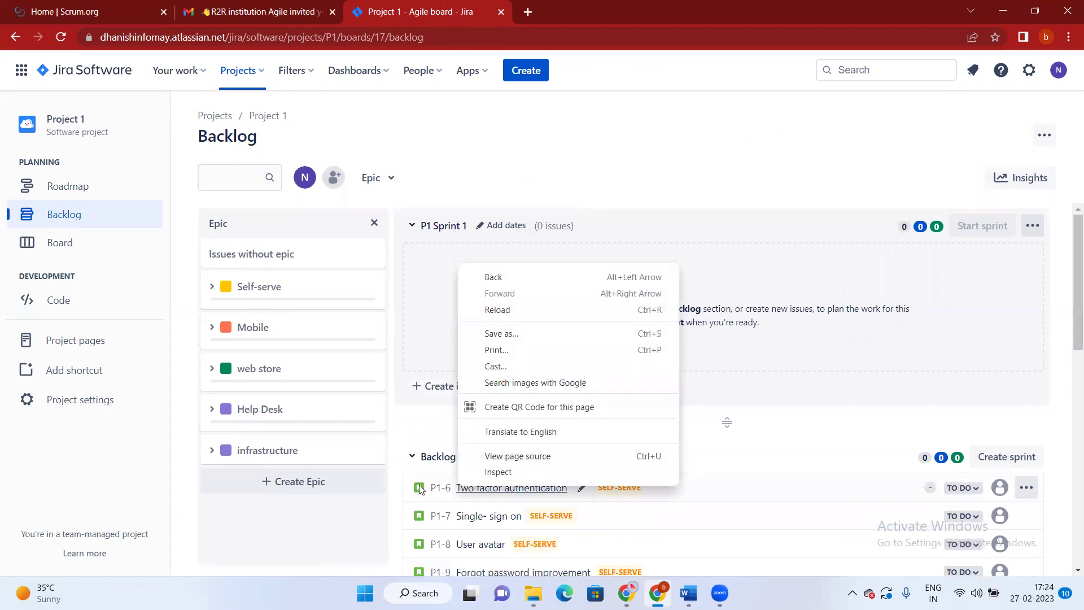
{"action": "key", "text": "Escape"}
{"action": "right_click", "coordinate": [440, 489]}
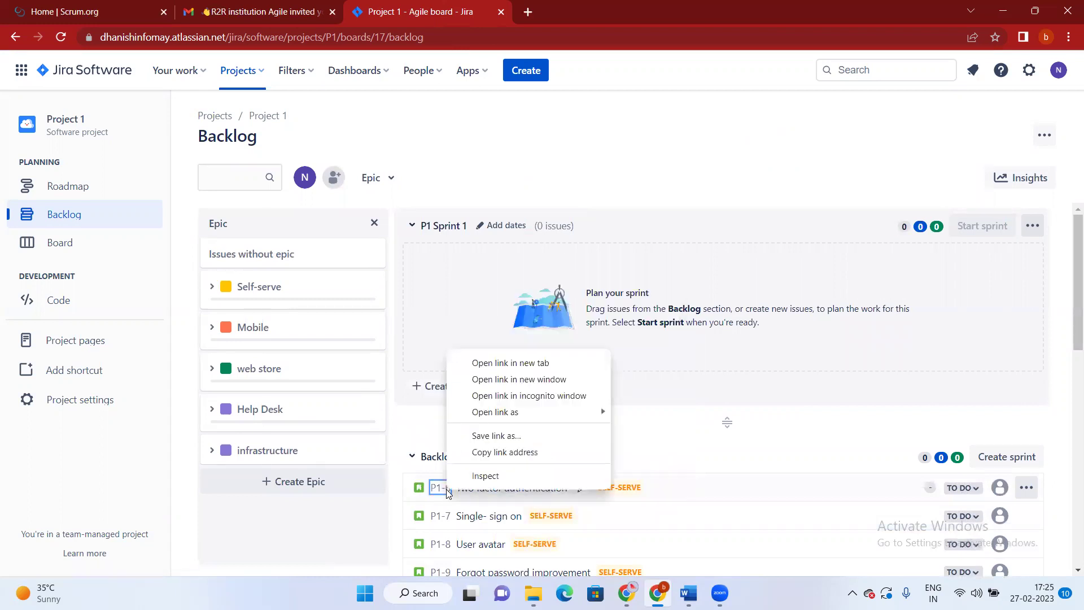
{"action": "left_click", "coordinate": [497, 363]}
{"action": "left_click", "coordinate": [564, 11]}
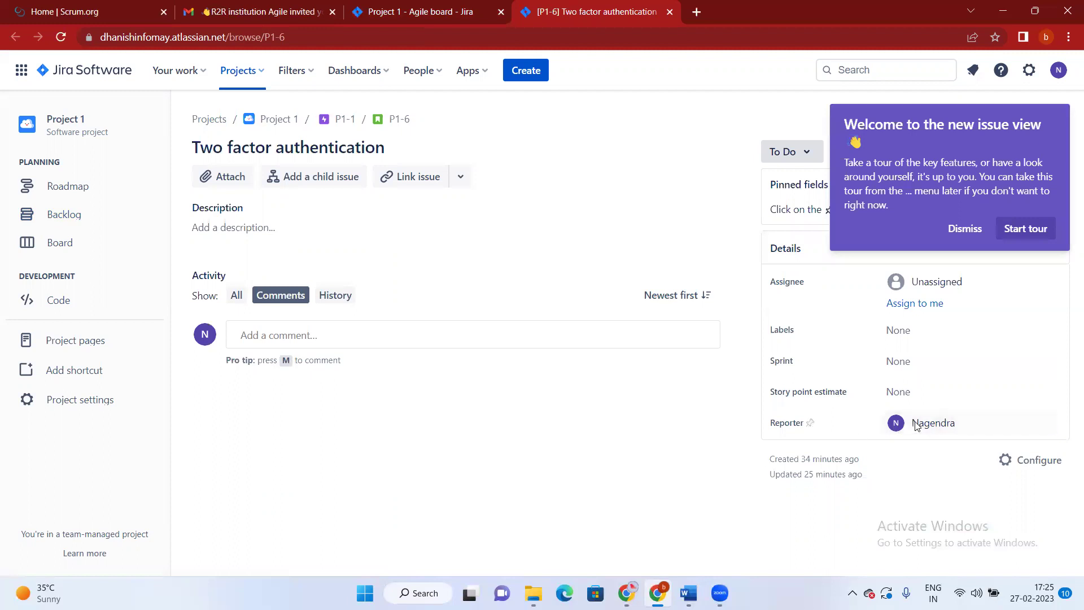
{"action": "left_click", "coordinate": [965, 229]}
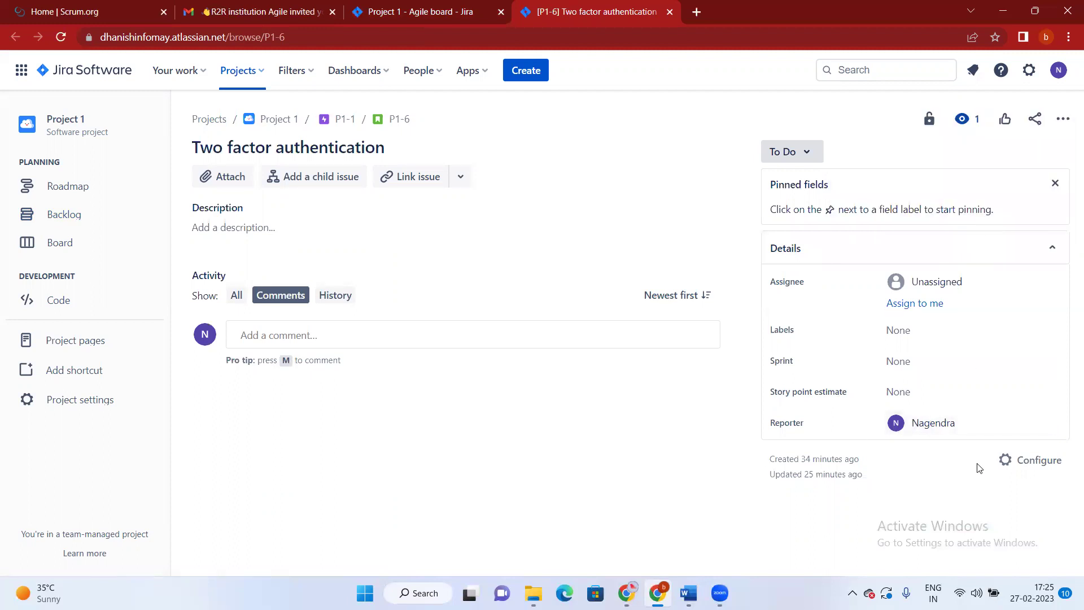
Open the field configuration for the Story issue type and exit its introductory tour.
{"action": "left_click", "coordinate": [1033, 471]}
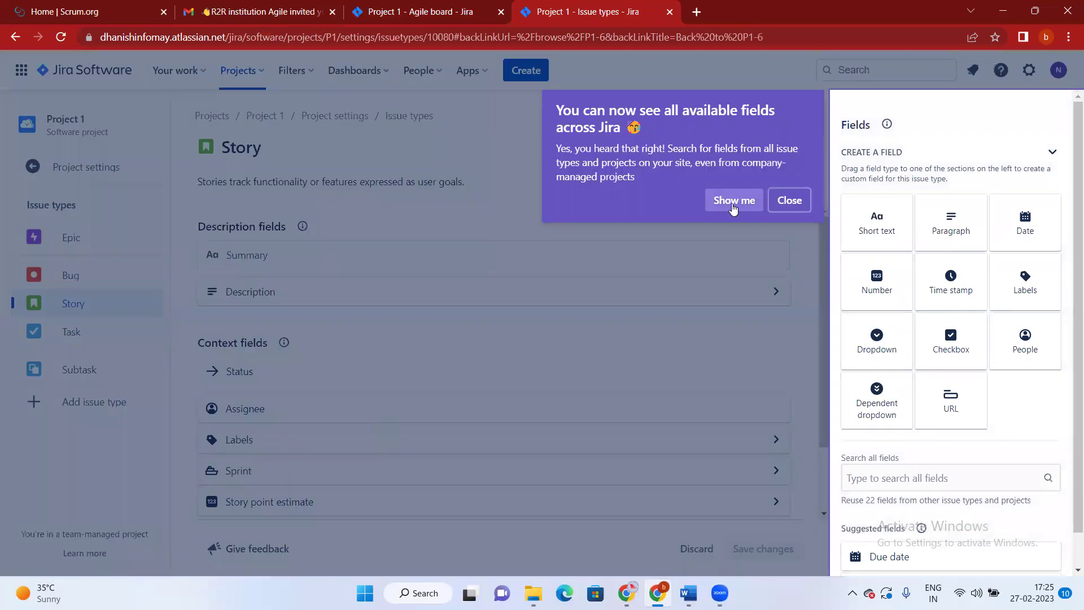
{"action": "left_click", "coordinate": [804, 209]}
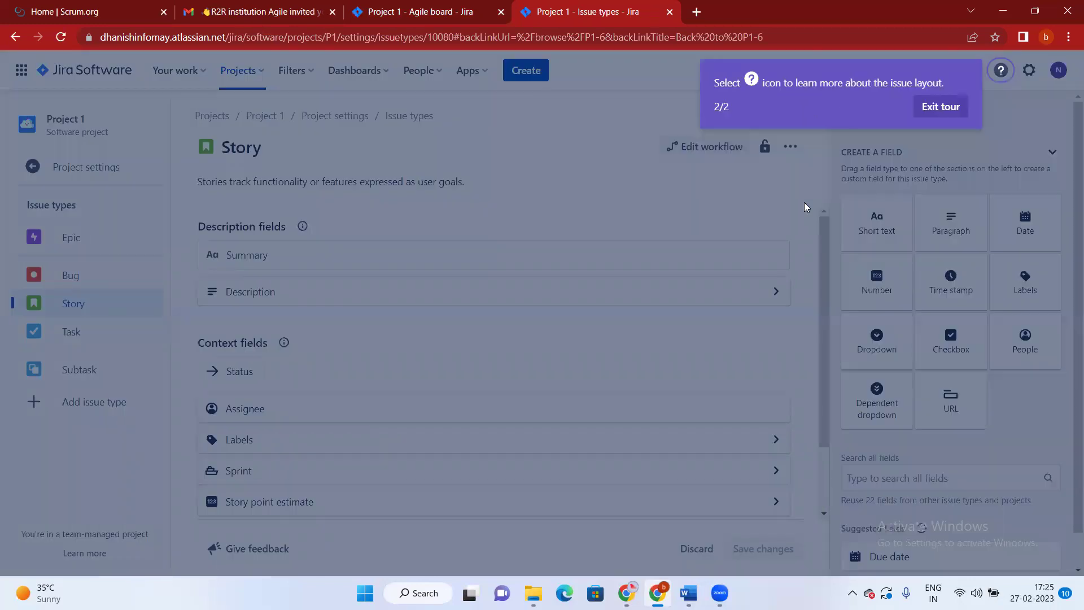
{"action": "left_click", "coordinate": [939, 106]}
Add the suggested Due date and Start date fields to the Story context fields, between Assignee and Labels.
{"action": "scroll", "coordinate": [921, 386], "scroll_direction": "down", "scroll_amount": 1}
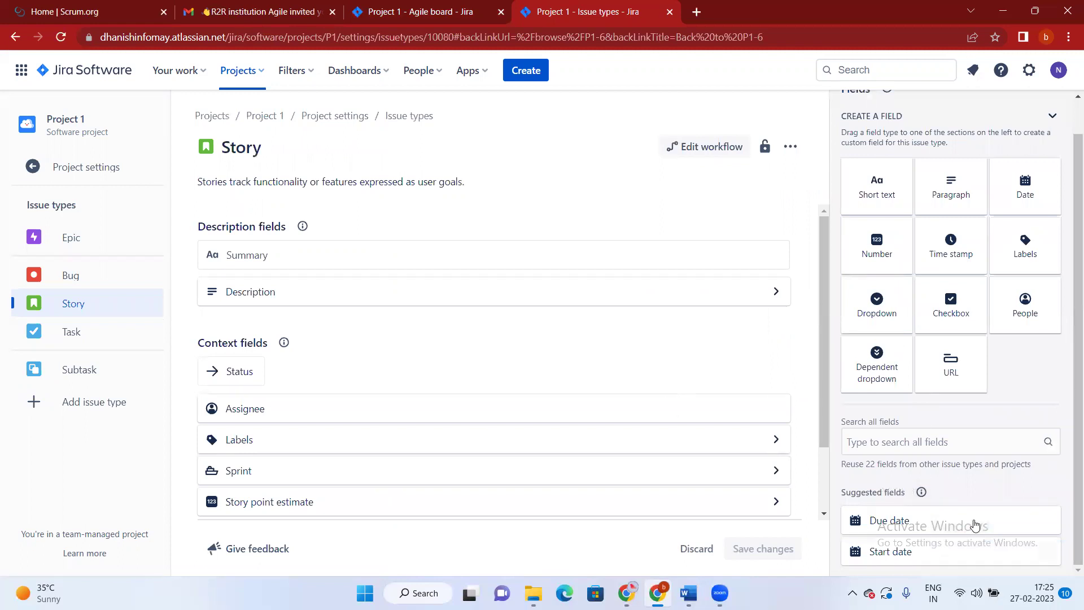
{"action": "left_click_drag", "start_coordinate": [977, 526], "coordinate": [333, 439]}
{"action": "left_click_drag", "start_coordinate": [979, 556], "coordinate": [501, 372]}
{"action": "scroll", "coordinate": [544, 411], "scroll_direction": "down", "scroll_amount": 1}
{"action": "scroll", "coordinate": [548, 411], "scroll_direction": "up", "scroll_amount": 3}
{"action": "scroll", "coordinate": [554, 411], "scroll_direction": "down", "scroll_amount": 3}
{"action": "scroll", "coordinate": [1011, 497], "scroll_direction": "down", "scroll_amount": 10}
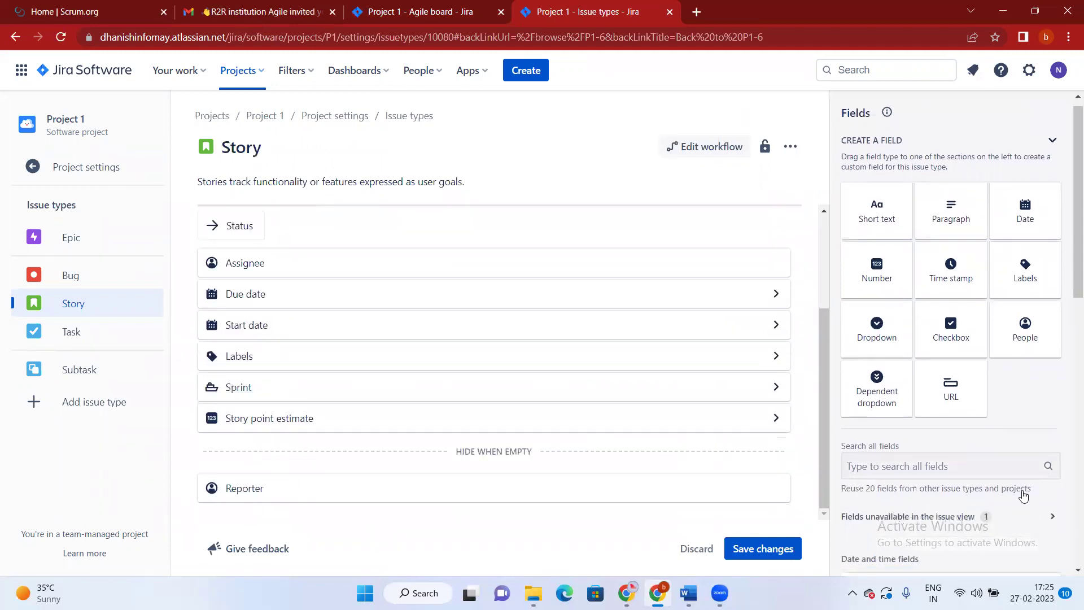
Try to add the Environment system field to the Story issue type's field layout.
{"action": "scroll", "coordinate": [992, 438], "scroll_direction": "up", "scroll_amount": 2}
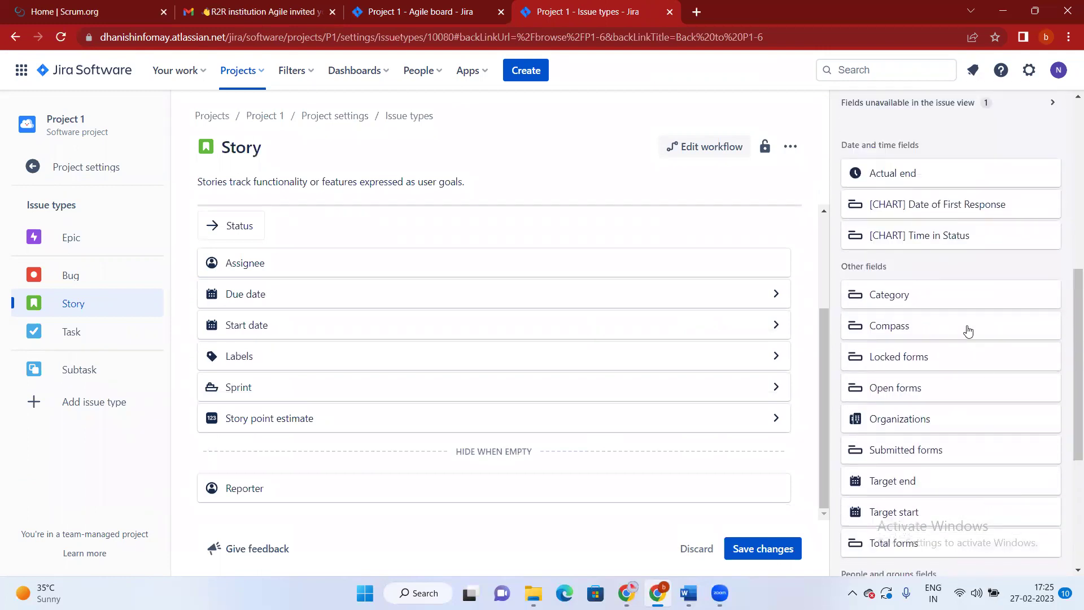
{"action": "scroll", "coordinate": [968, 331], "scroll_direction": "down", "scroll_amount": 5}
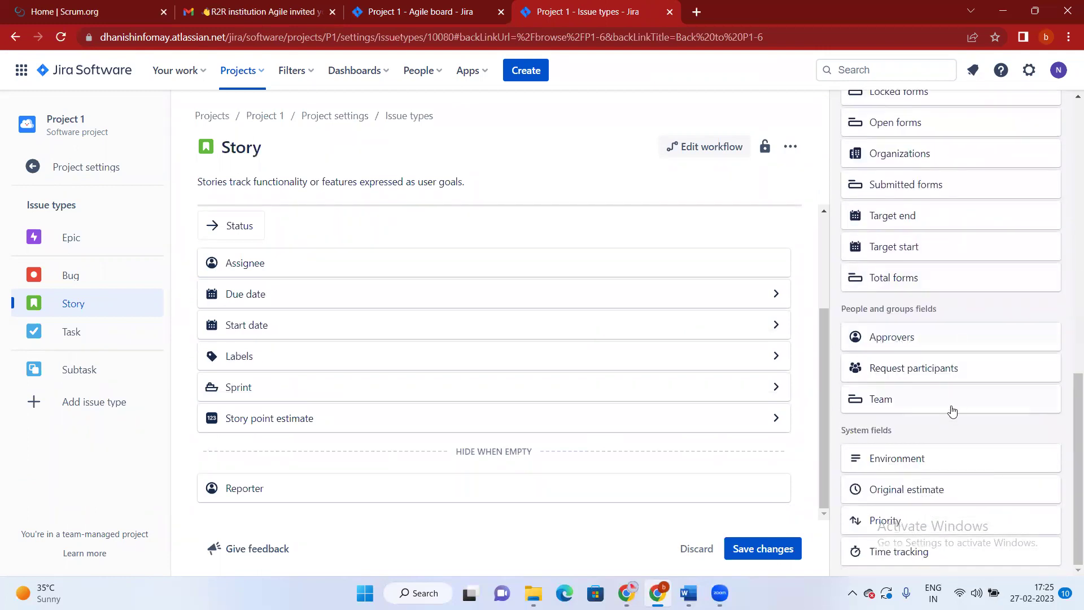
{"action": "scroll", "coordinate": [952, 411], "scroll_direction": "up", "scroll_amount": 6}
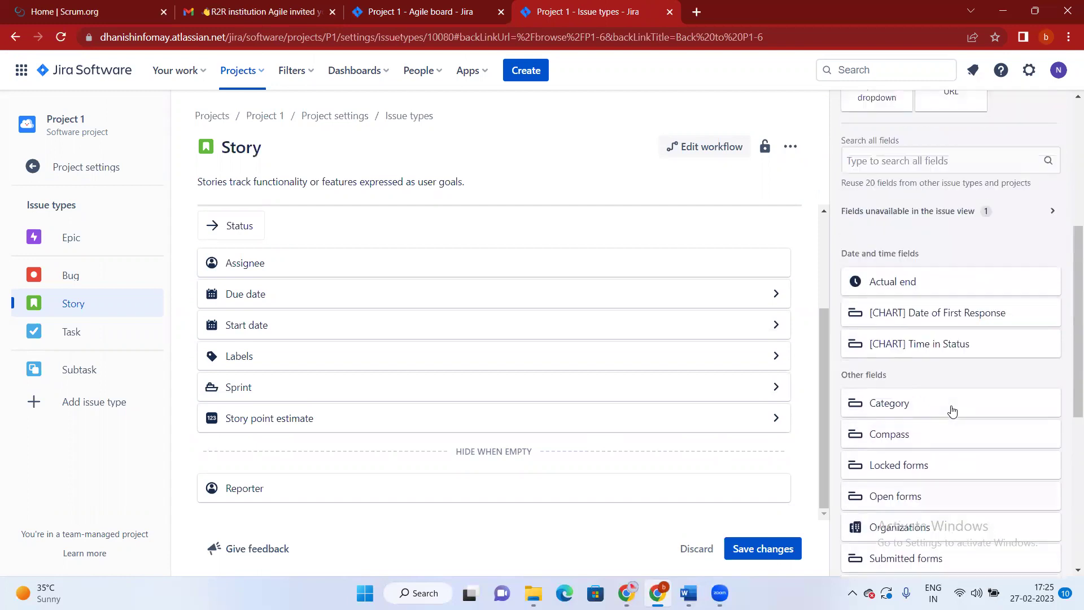
{"action": "scroll", "coordinate": [951, 410], "scroll_direction": "up", "scroll_amount": 3}
{"action": "scroll", "coordinate": [951, 407], "scroll_direction": "down", "scroll_amount": 9}
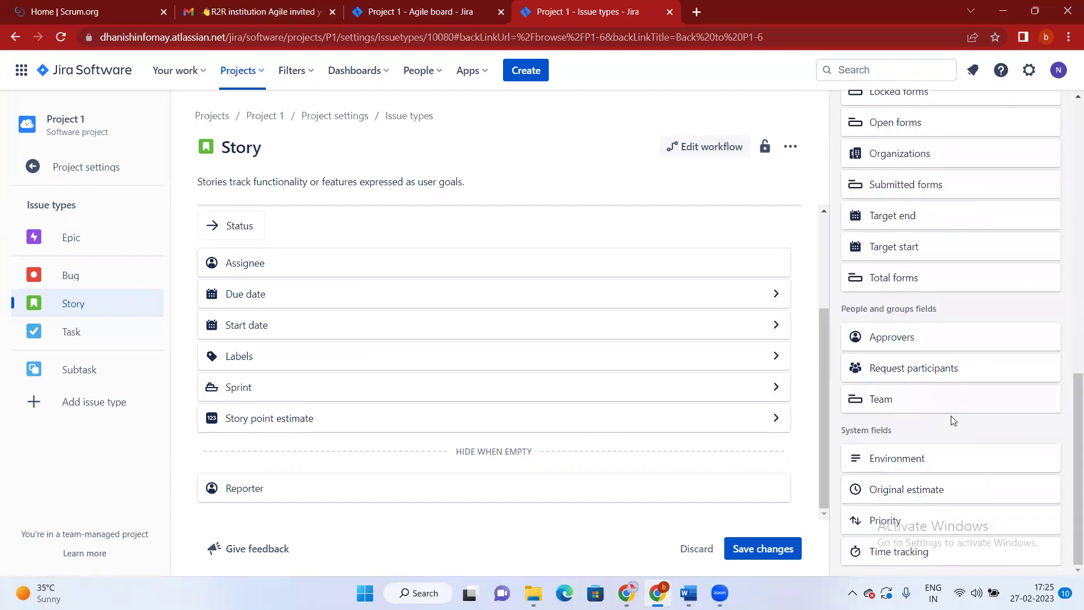
{"action": "left_click_drag", "start_coordinate": [971, 452], "coordinate": [616, 464]}
{"action": "left_click_drag", "start_coordinate": [978, 458], "coordinate": [307, 490]}
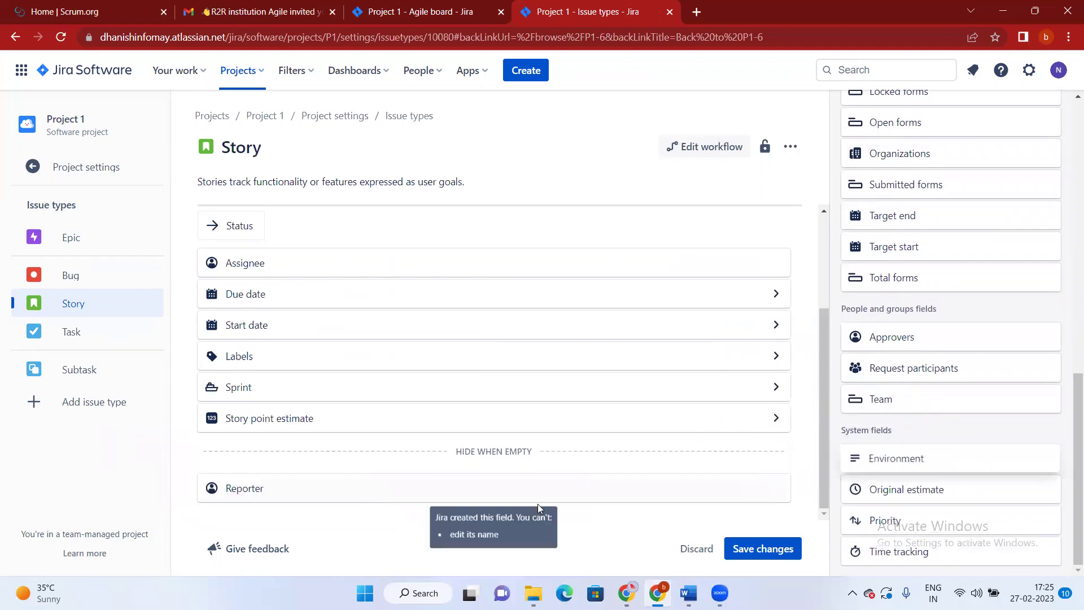
Add the Priority, Time tracking, Team, Request participants, Approvers and Original estimate fields between Due date and Labels, and save the Story issue type.
{"action": "left_click_drag", "start_coordinate": [924, 491], "coordinate": [331, 356]}
{"action": "left_click_drag", "start_coordinate": [885, 520], "coordinate": [350, 313]}
{"action": "left_click_drag", "start_coordinate": [963, 547], "coordinate": [365, 305]}
{"action": "left_click_drag", "start_coordinate": [958, 559], "coordinate": [429, 530]}
{"action": "left_click_drag", "start_coordinate": [448, 358], "coordinate": [388, 328]}
{"action": "left_click_drag", "start_coordinate": [914, 460], "coordinate": [933, 478]}
{"action": "left_click_drag", "start_coordinate": [864, 490], "coordinate": [361, 325]}
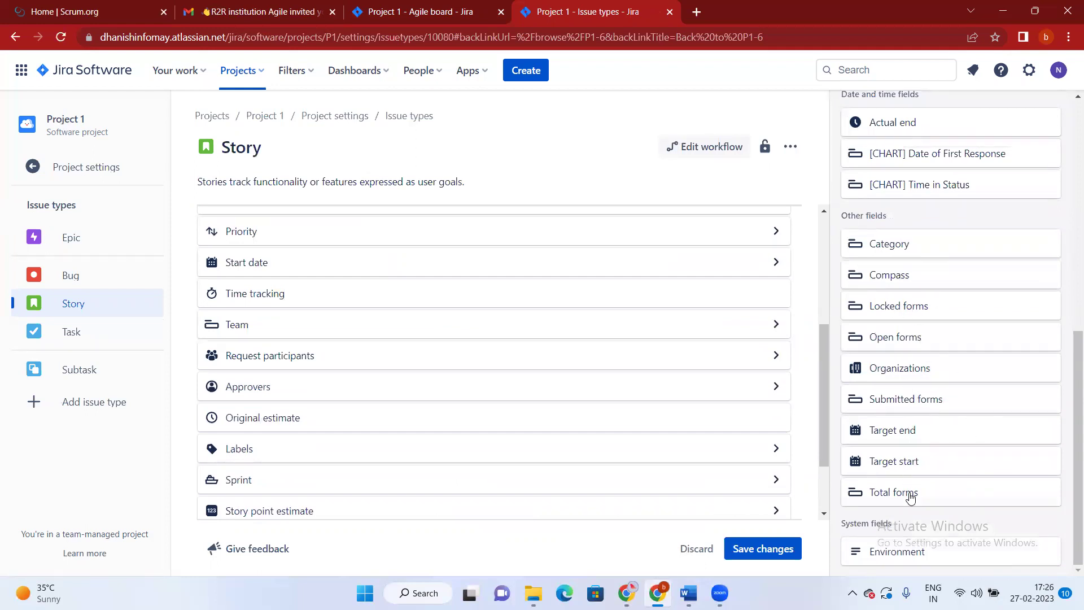
{"action": "scroll", "coordinate": [910, 496], "scroll_direction": "up", "scroll_amount": 5}
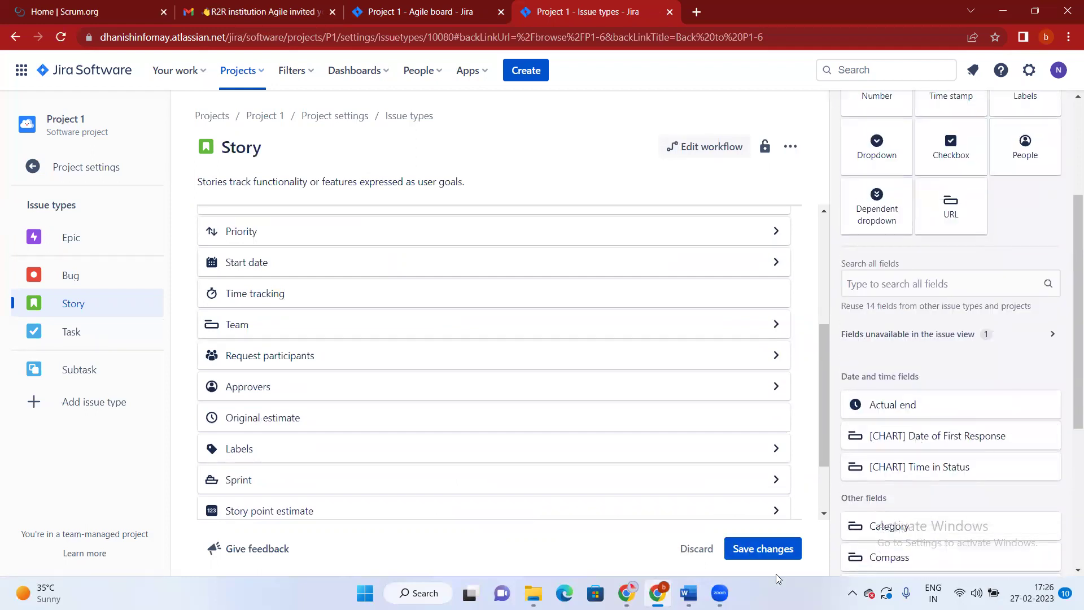
{"action": "left_click", "coordinate": [772, 544]}
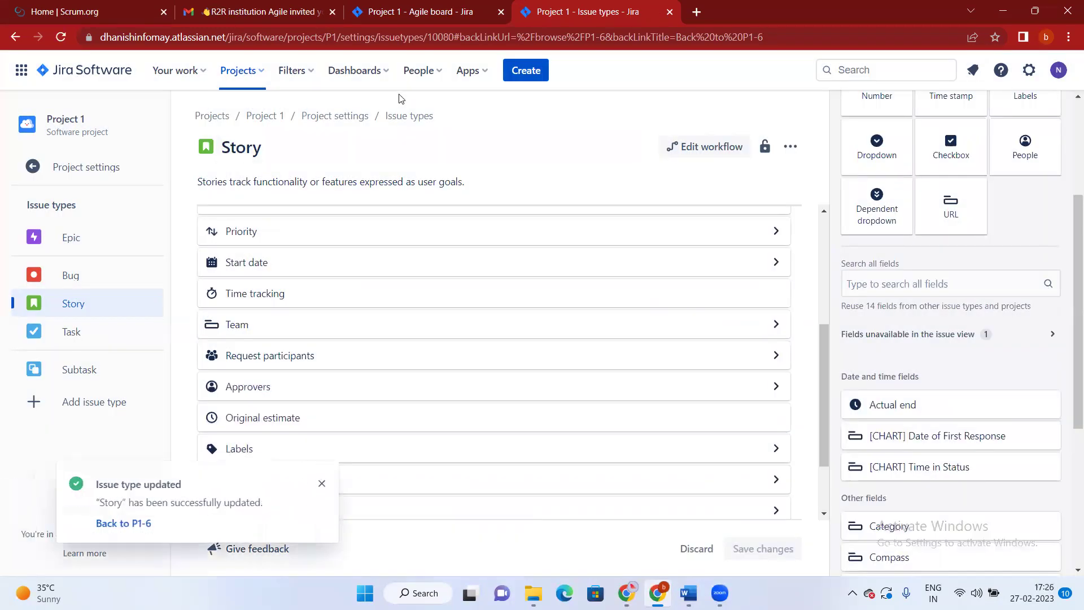
Open the Two factor authentication story from the project backlog in a new browser tab and review its detail fields.
{"action": "left_click", "coordinate": [86, 168]}
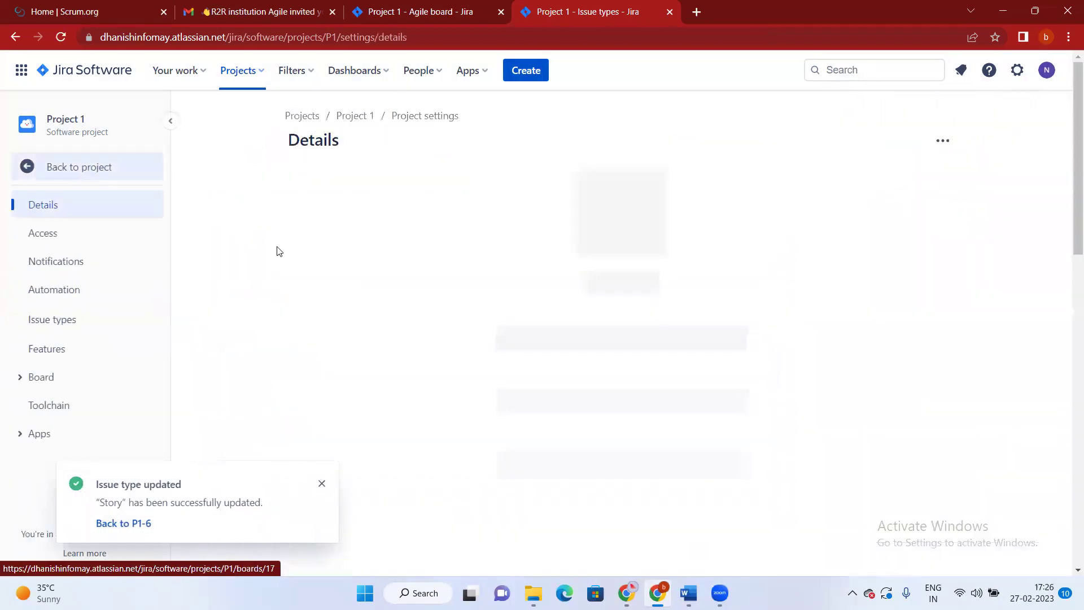
{"action": "left_click", "coordinate": [92, 169]}
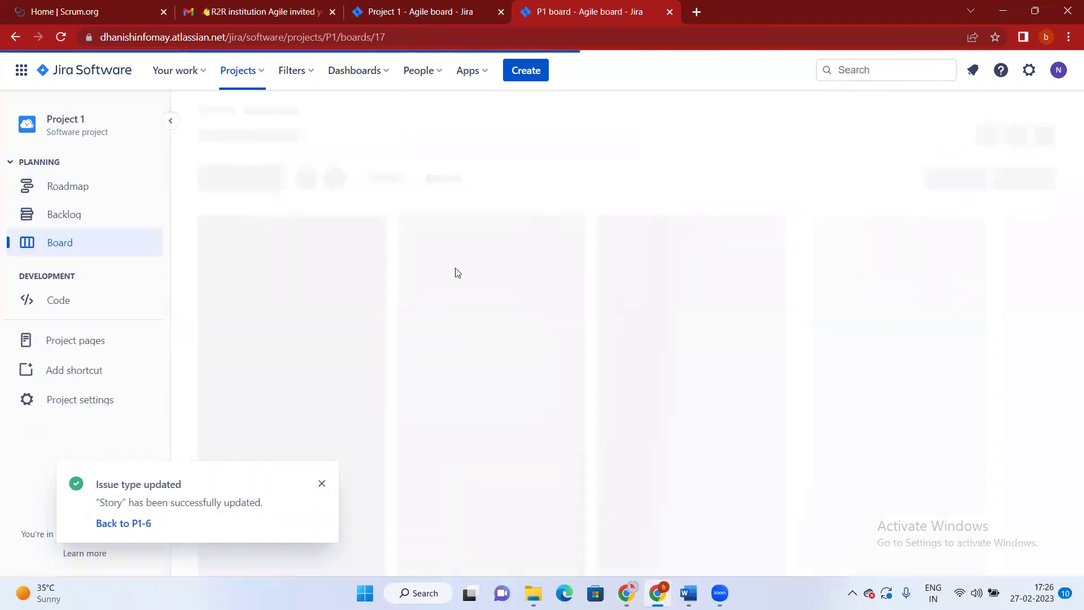
{"action": "left_click", "coordinate": [75, 209]}
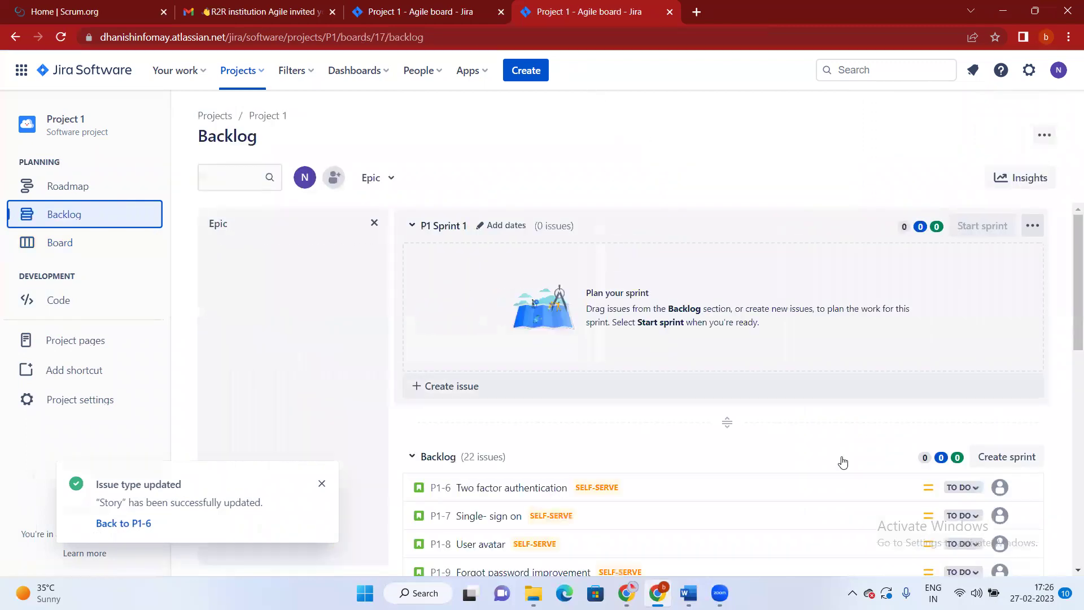
{"action": "right_click", "coordinate": [440, 487]}
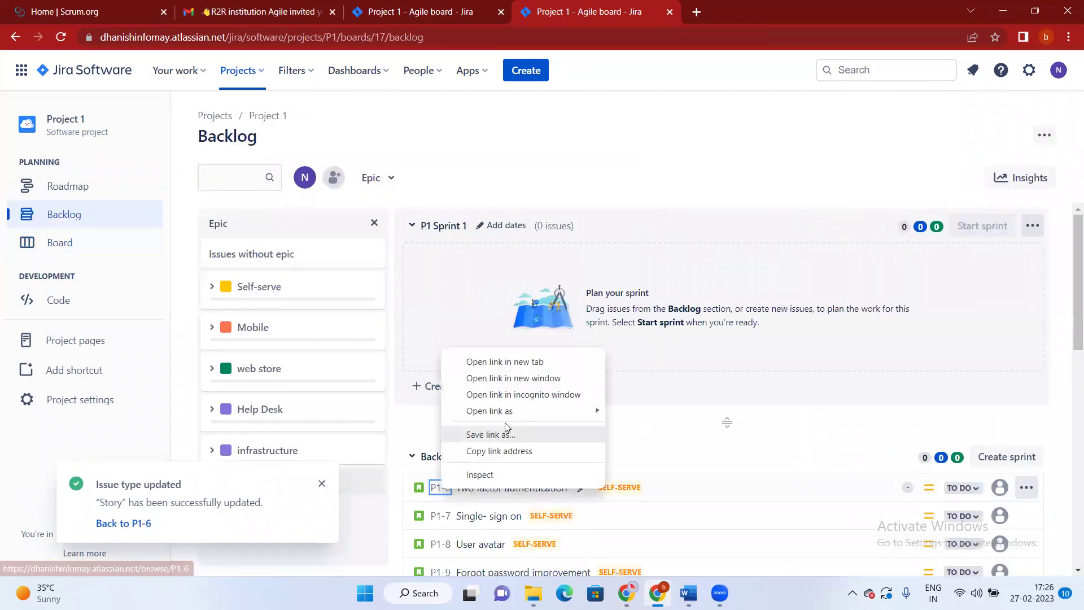
{"action": "left_click", "coordinate": [505, 362]}
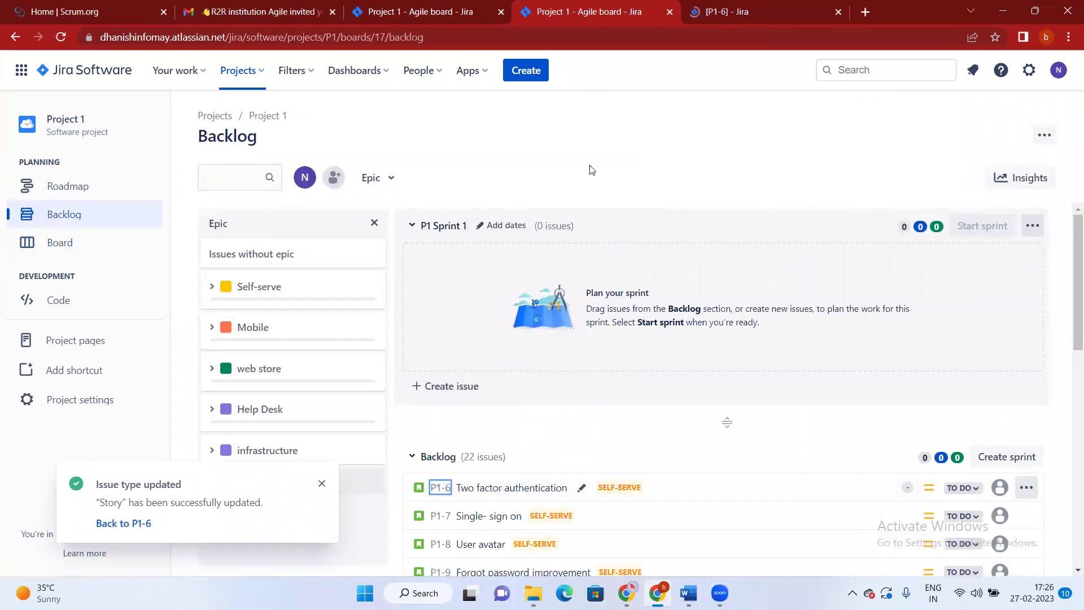
{"action": "right_click", "coordinate": [441, 489]}
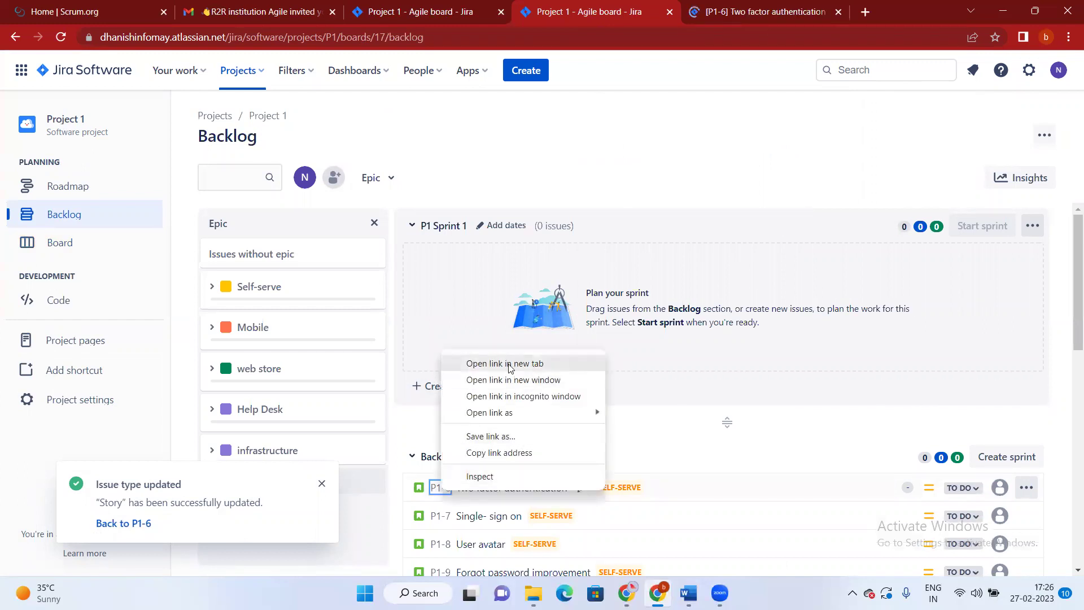
{"action": "left_click", "coordinate": [508, 364]}
{"action": "left_click", "coordinate": [606, 23]}
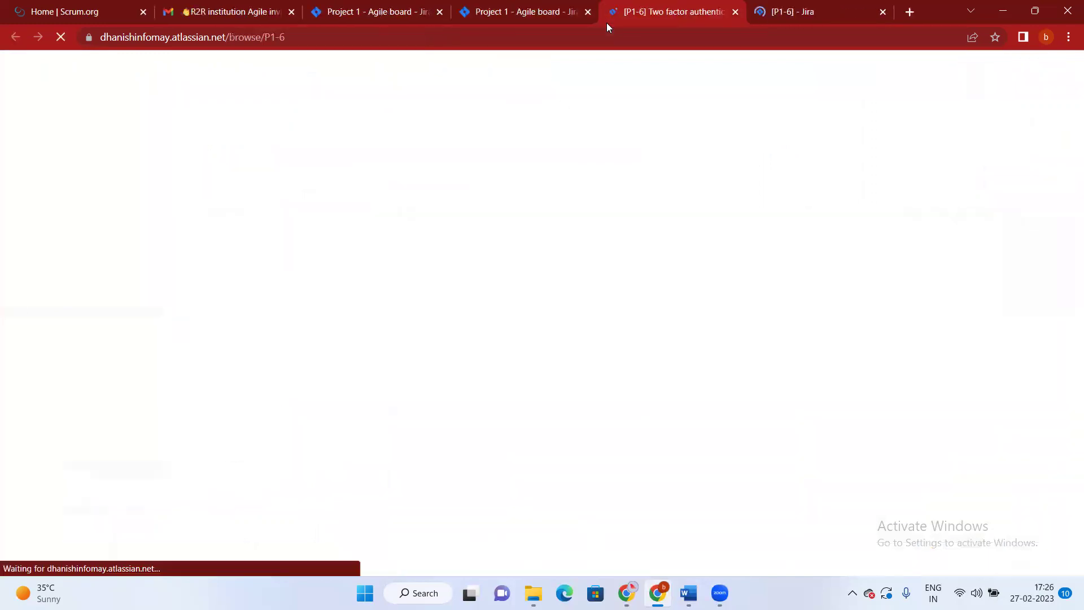
{"action": "scroll", "coordinate": [907, 389], "scroll_direction": "down", "scroll_amount": 2}
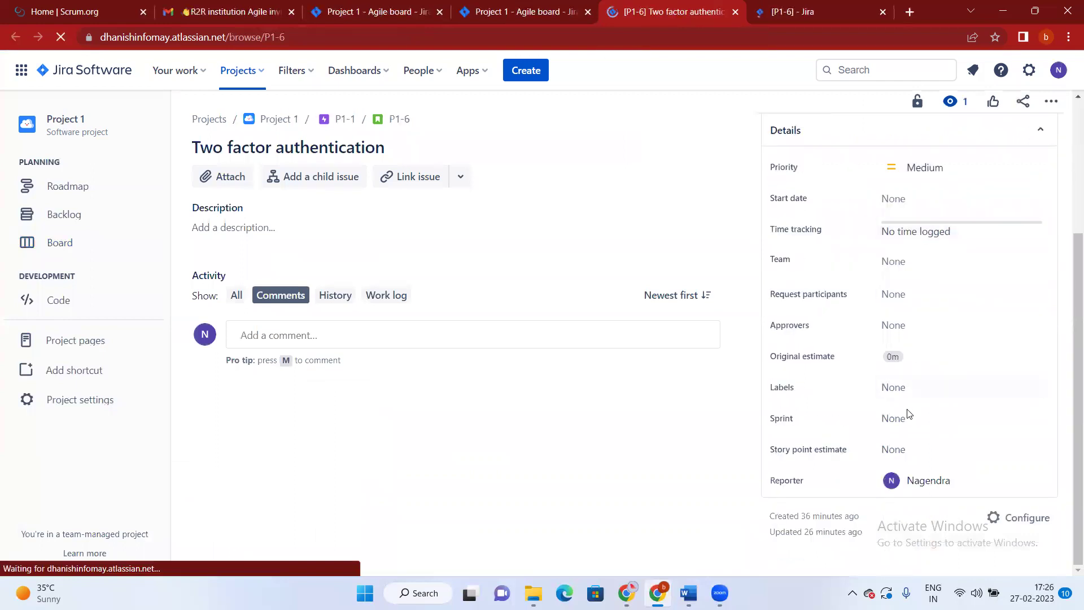
{"action": "scroll", "coordinate": [904, 406], "scroll_direction": "up", "scroll_amount": 3}
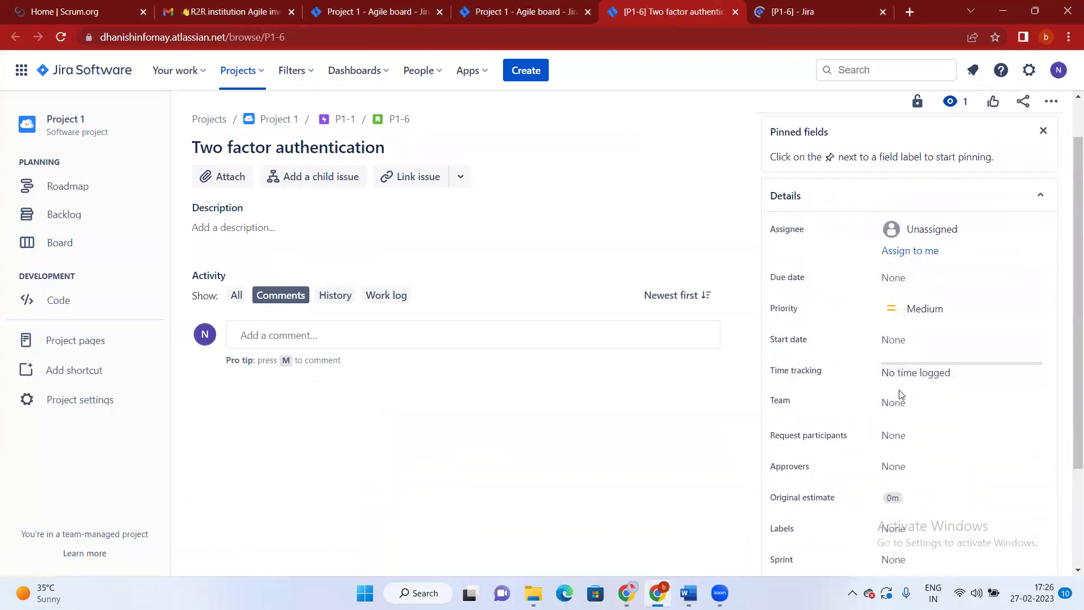
{"action": "scroll", "coordinate": [871, 474], "scroll_direction": "down", "scroll_amount": 3}
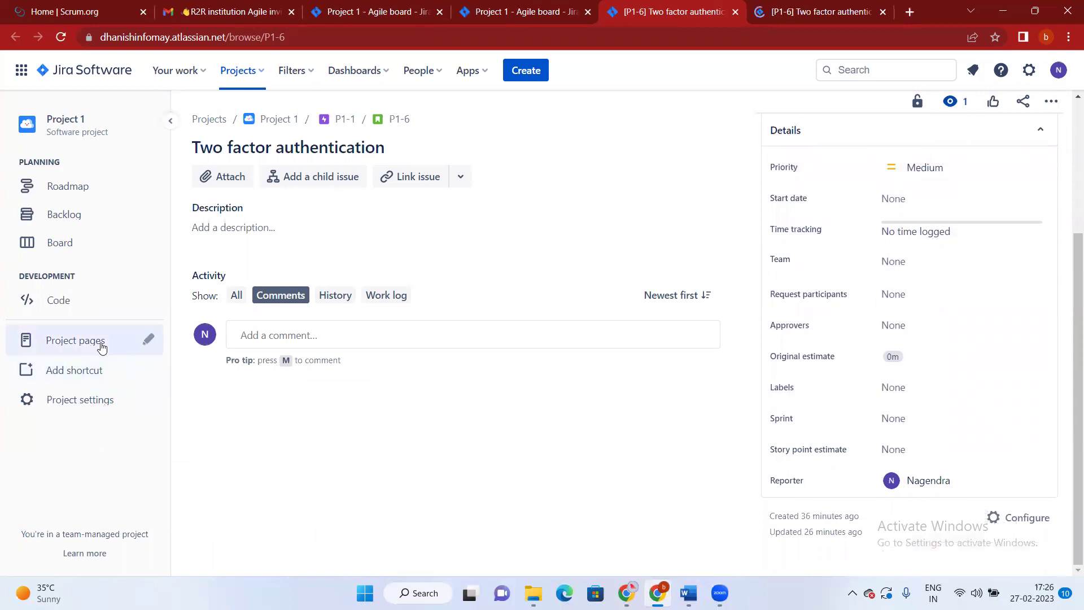
Enable the Reports, Issue navigator, Releases, Deployments and On-call features in the settings of Project 1.
{"action": "left_click", "coordinate": [69, 402]}
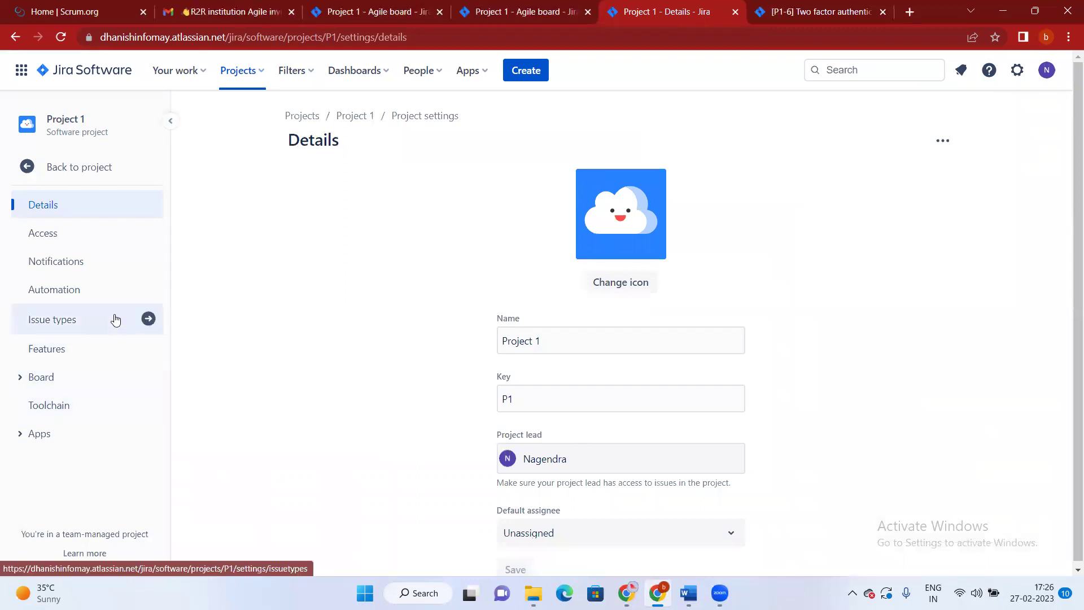
{"action": "left_click", "coordinate": [114, 364]}
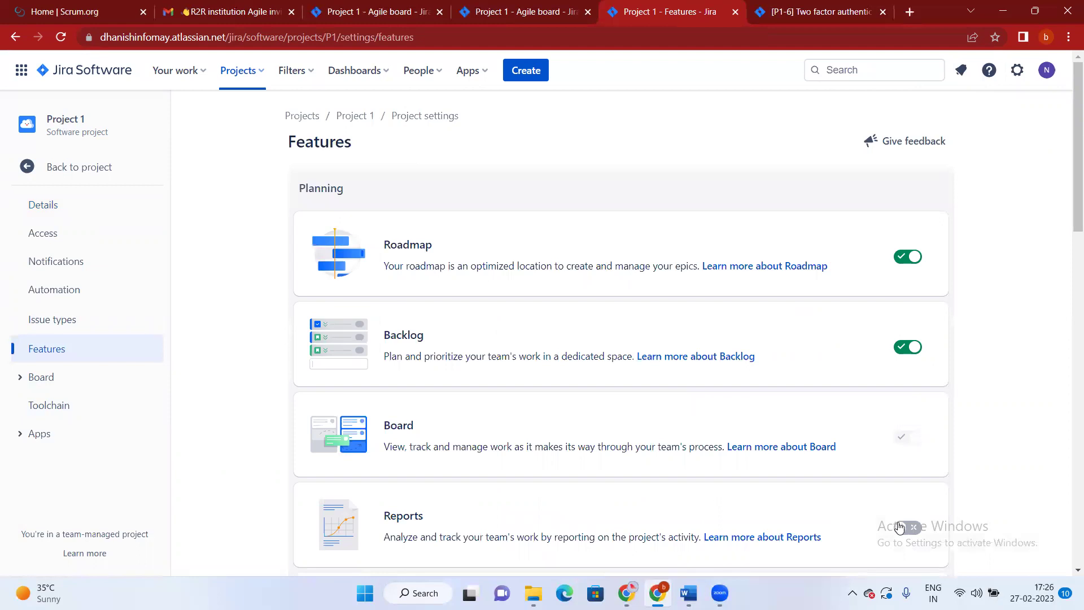
{"action": "scroll", "coordinate": [909, 504], "scroll_direction": "down", "scroll_amount": 3}
{"action": "left_click", "coordinate": [907, 474]}
{"action": "scroll", "coordinate": [910, 474], "scroll_direction": "down", "scroll_amount": 5}
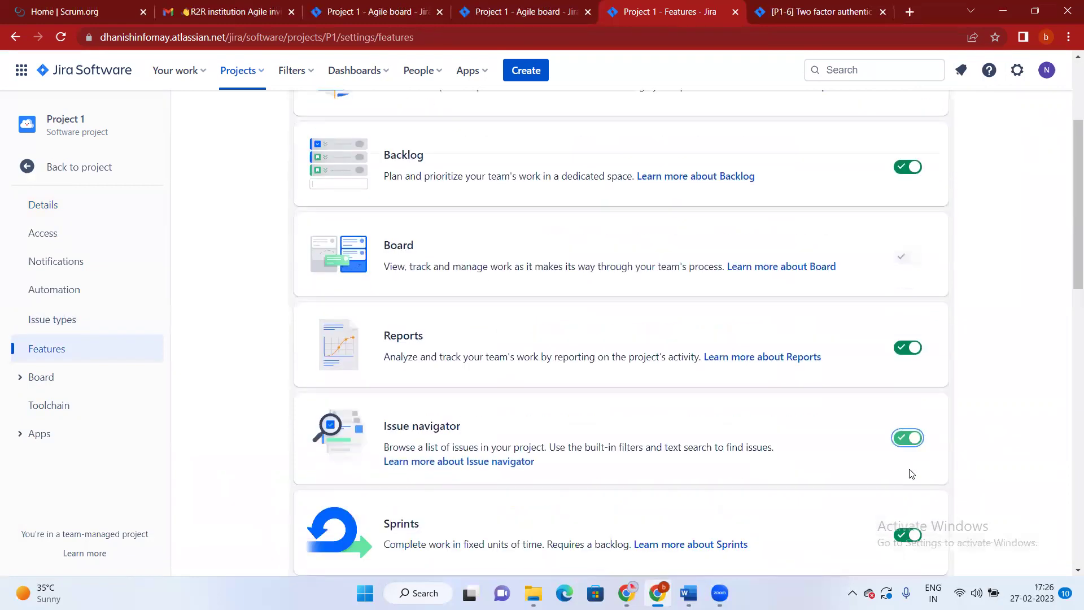
{"action": "scroll", "coordinate": [915, 398], "scroll_direction": "down", "scroll_amount": 5}
{"action": "left_click", "coordinate": [914, 428]}
{"action": "scroll", "coordinate": [914, 384], "scroll_direction": "down", "scroll_amount": 5}
{"action": "left_click", "coordinate": [910, 302]}
{"action": "left_click", "coordinate": [908, 388]}
{"action": "scroll", "coordinate": [915, 475], "scroll_direction": "down", "scroll_amount": 1}
{"action": "scroll", "coordinate": [829, 435], "scroll_direction": "up", "scroll_amount": 15}
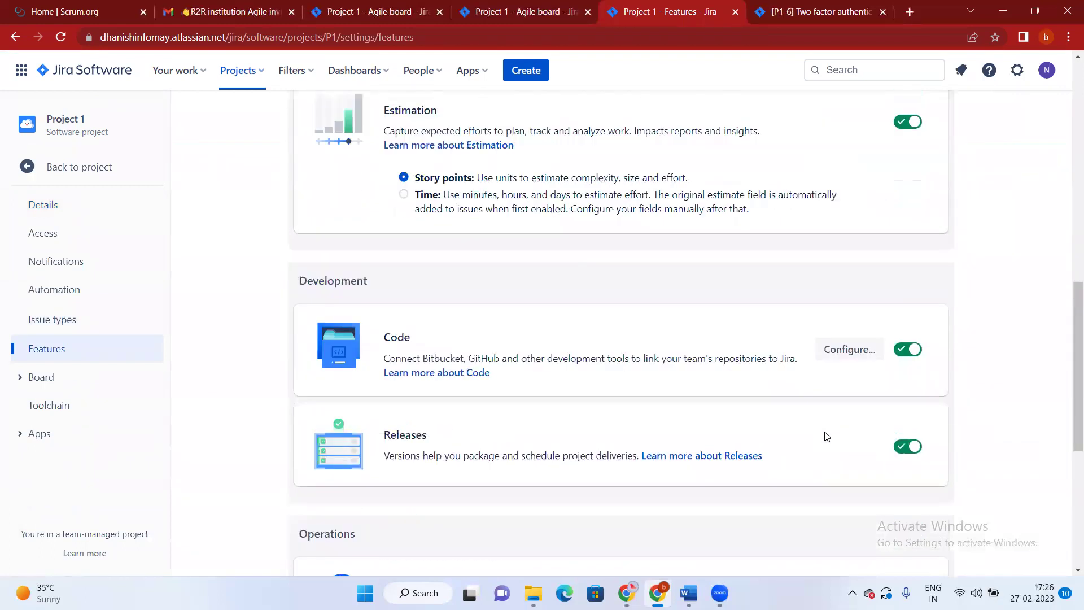
Leave the project settings, refresh the story and the project backlog in its original browser tab, and display the backlog's epic list.
{"action": "left_click", "coordinate": [85, 167]}
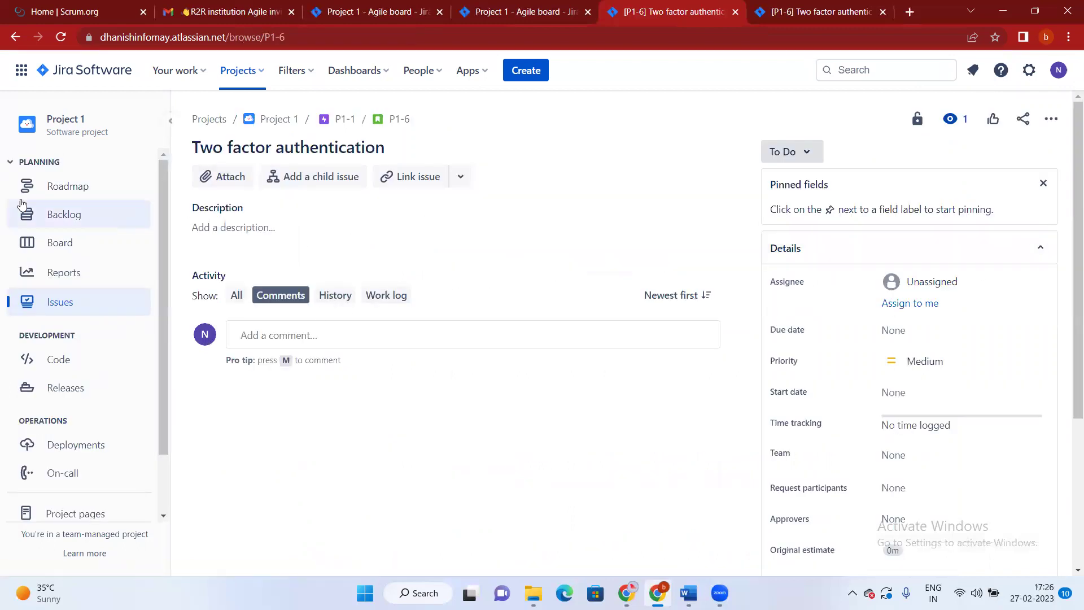
{"action": "left_click", "coordinate": [69, 37]}
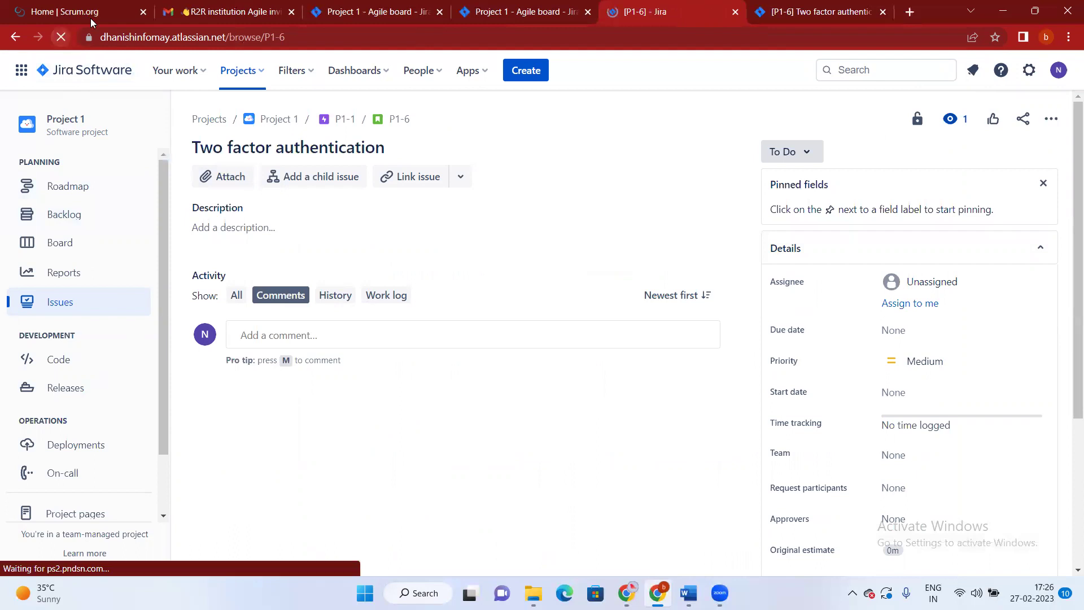
{"action": "left_click", "coordinate": [397, 11]}
{"action": "left_click", "coordinate": [61, 37]}
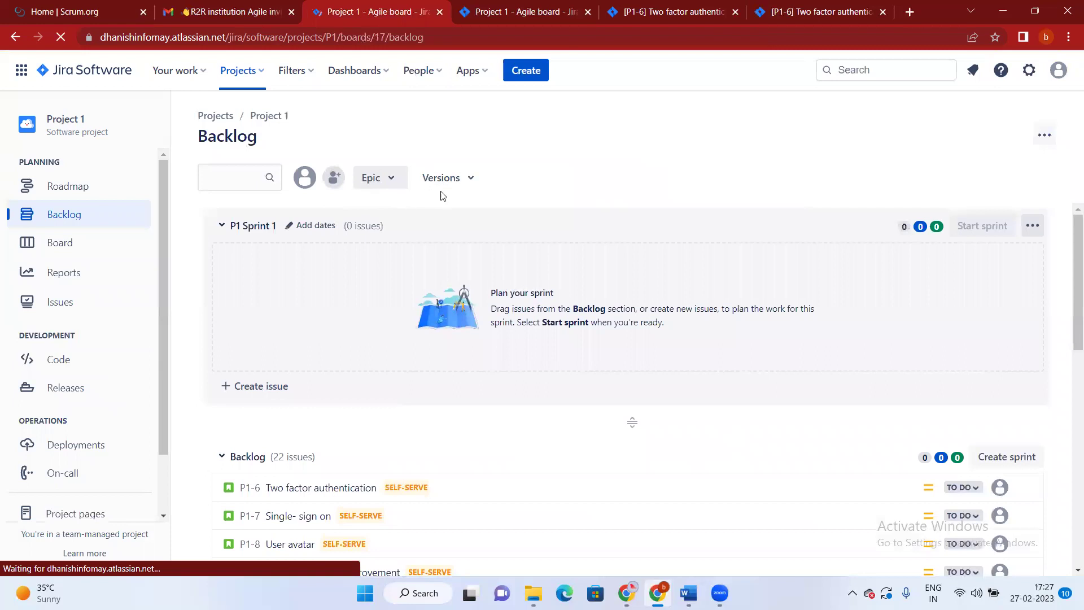
{"action": "left_click", "coordinate": [371, 180]}
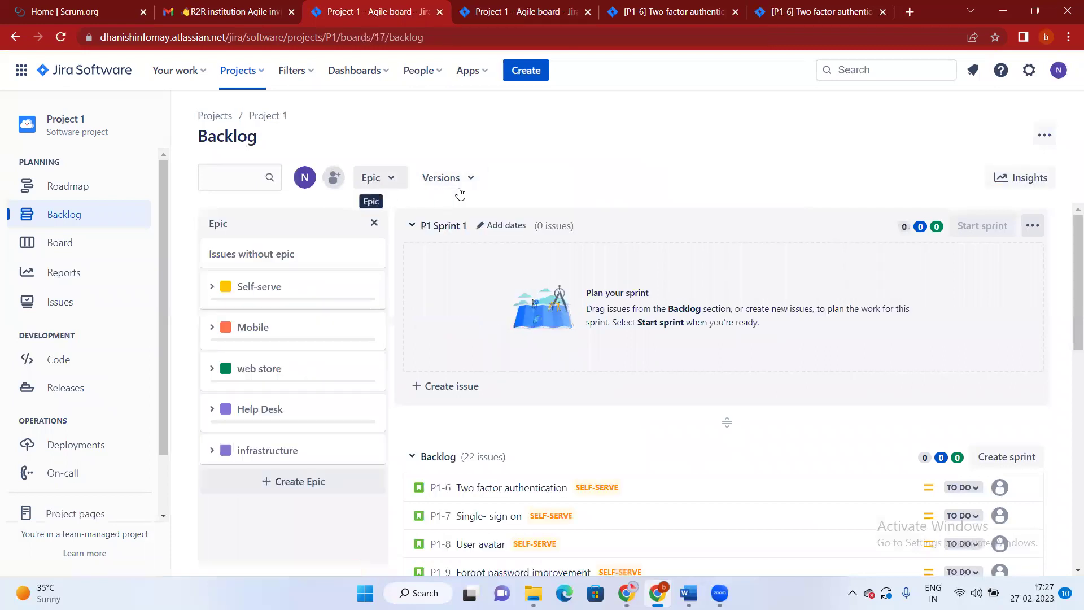